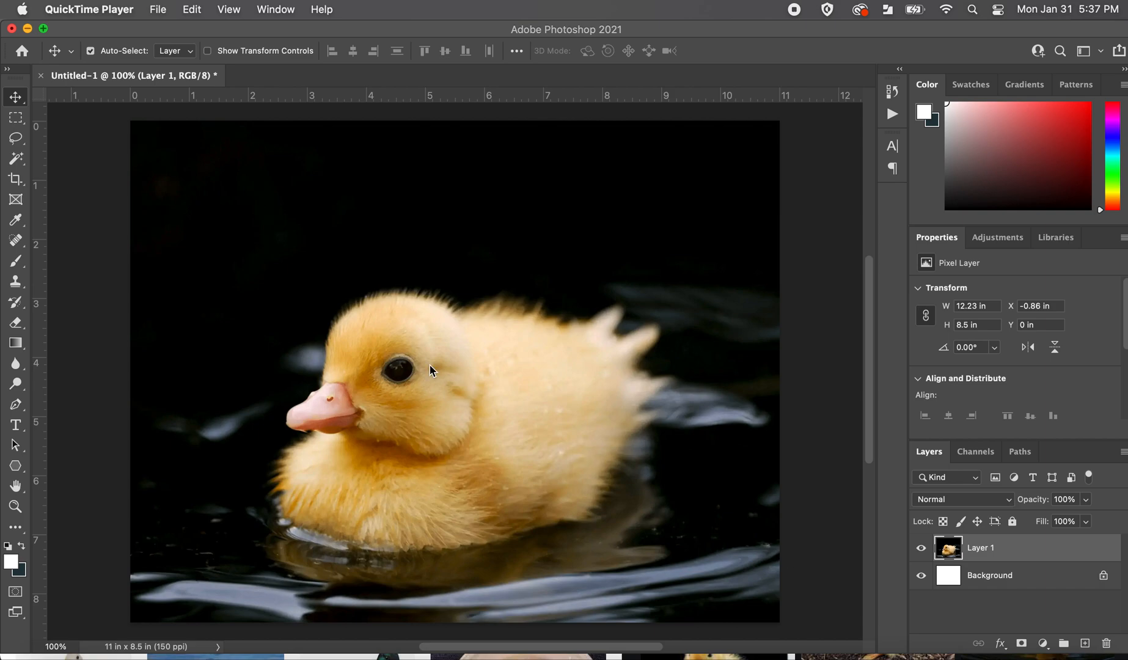
Draw a rectangular marquee selection about 9.33 × 1.69 in across the dark area above the duckling.
click(19, 123)
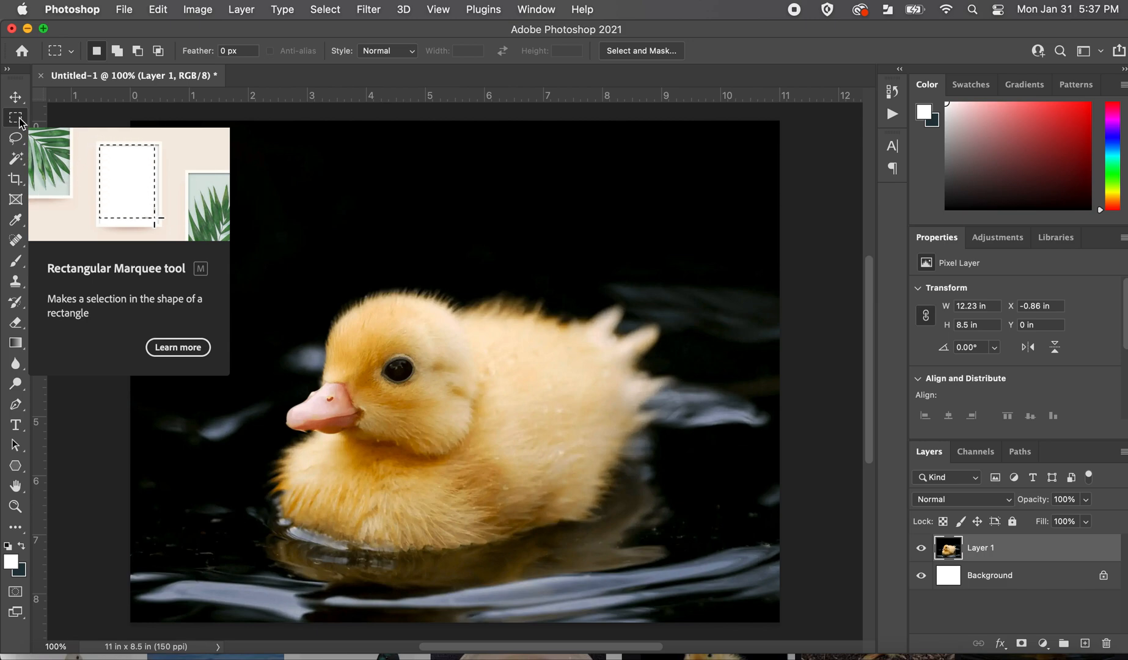
click(157, 165)
drag(157, 165, 708, 264)
key(alt)
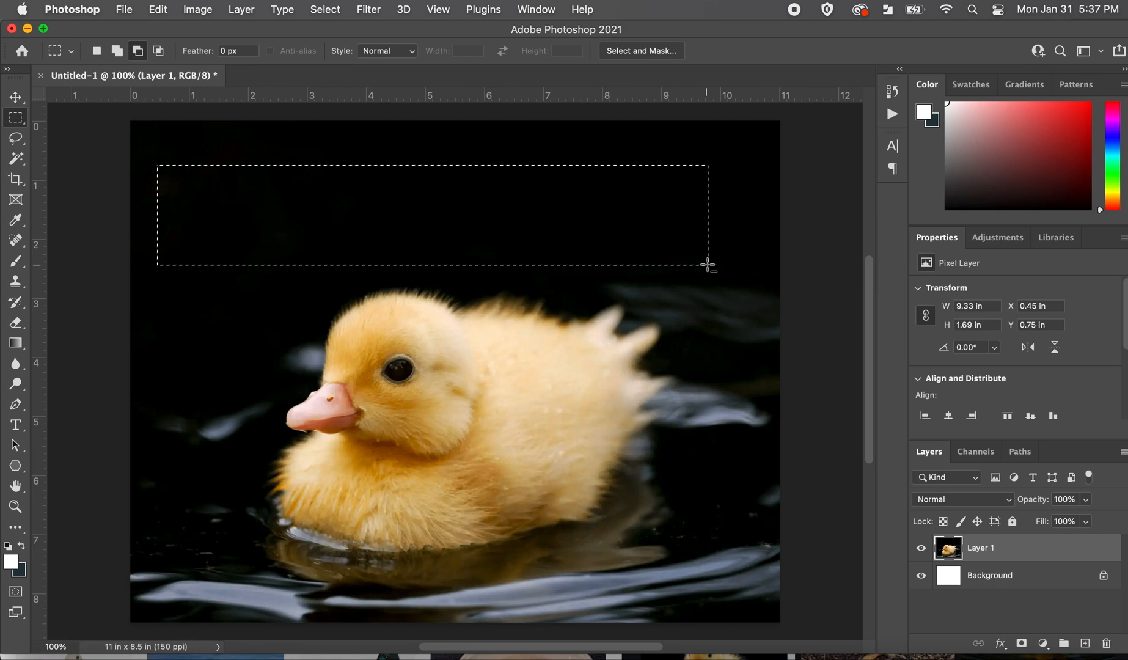
Delete the selected rectangle from Layer 1 and hide the Background layer to check the cut-out.
key(alt+BackSpace)
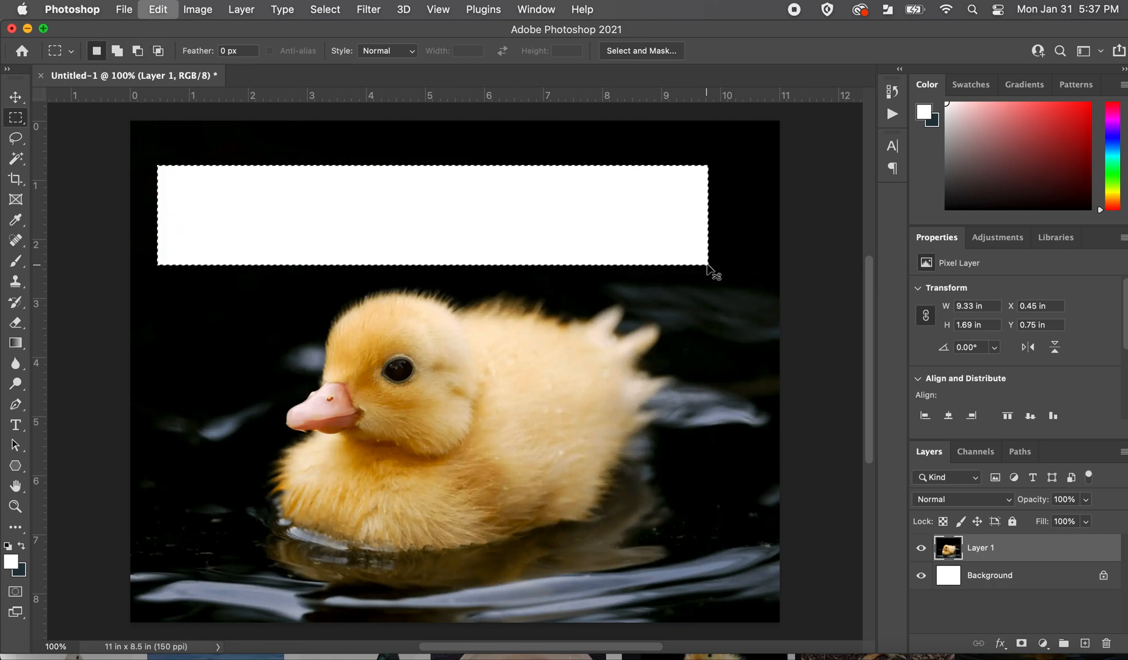
key(super+z)
key(alt+BackSpace)
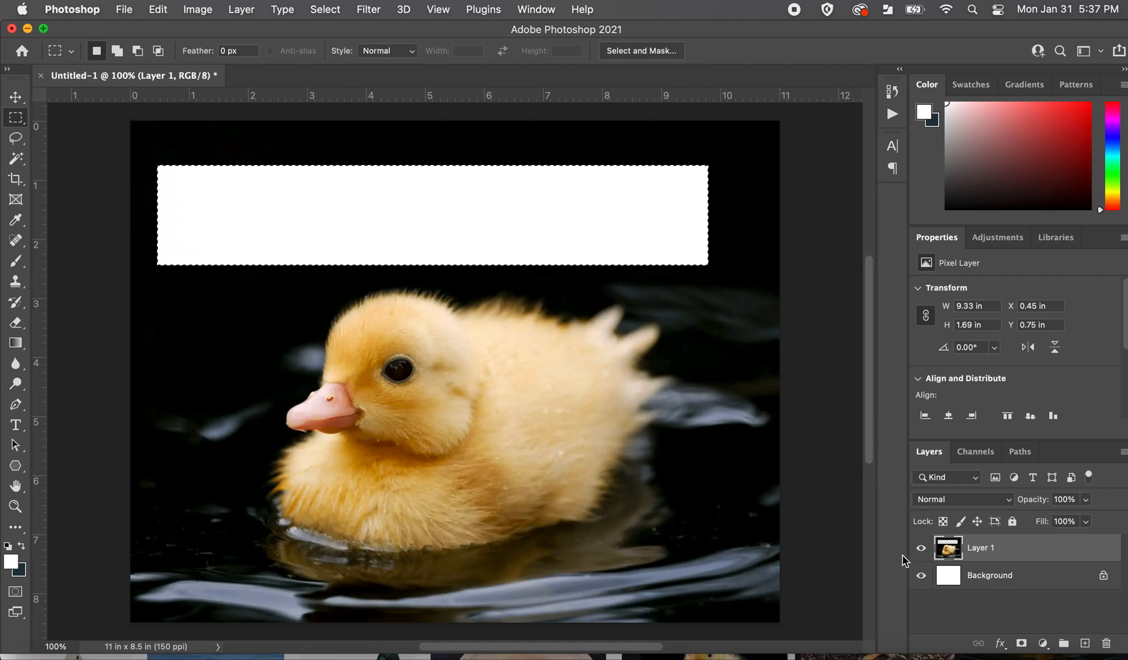
click(921, 576)
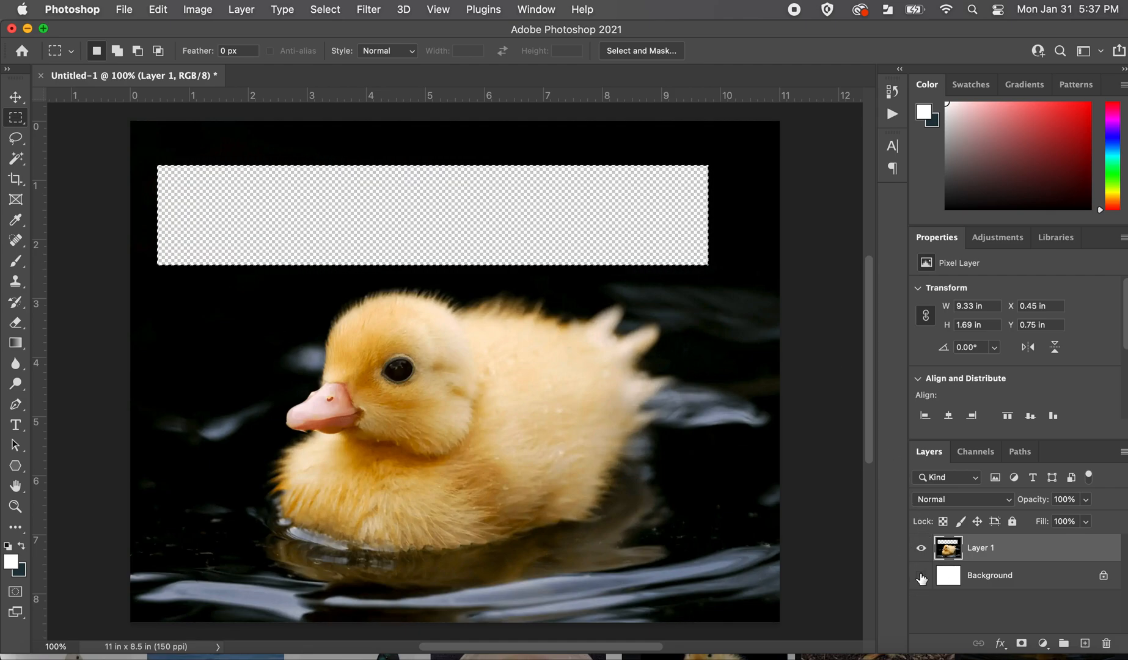
Restore the Background layer's visibility and the deleted rectangle, and clear the selection.
click(921, 576)
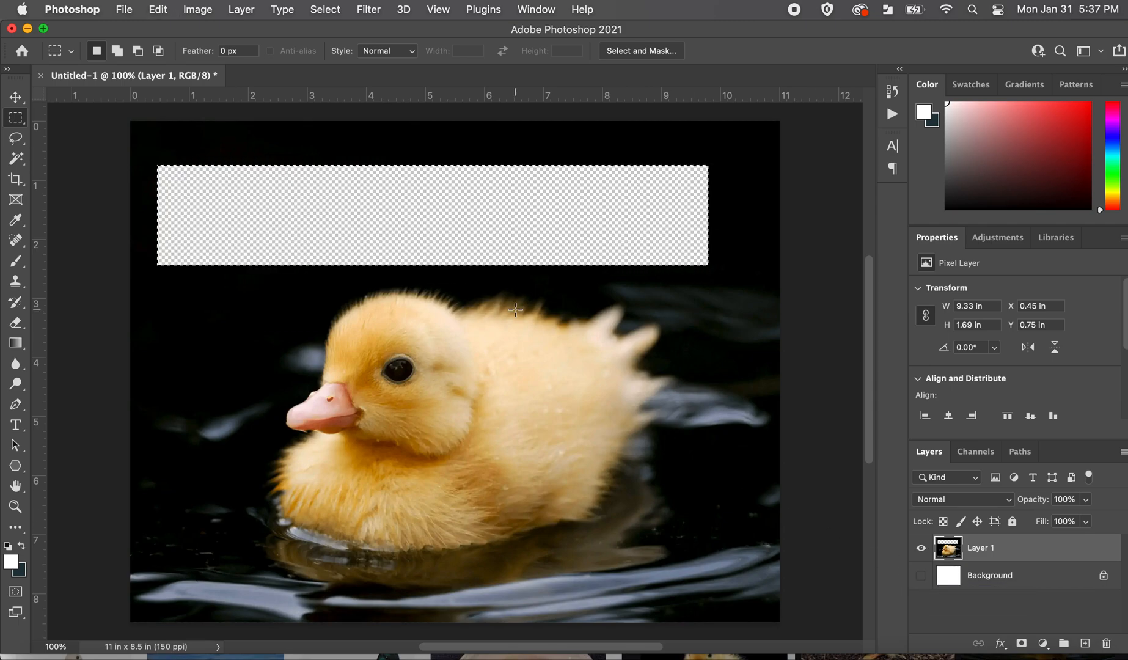
key(super+z)
key(super+z)
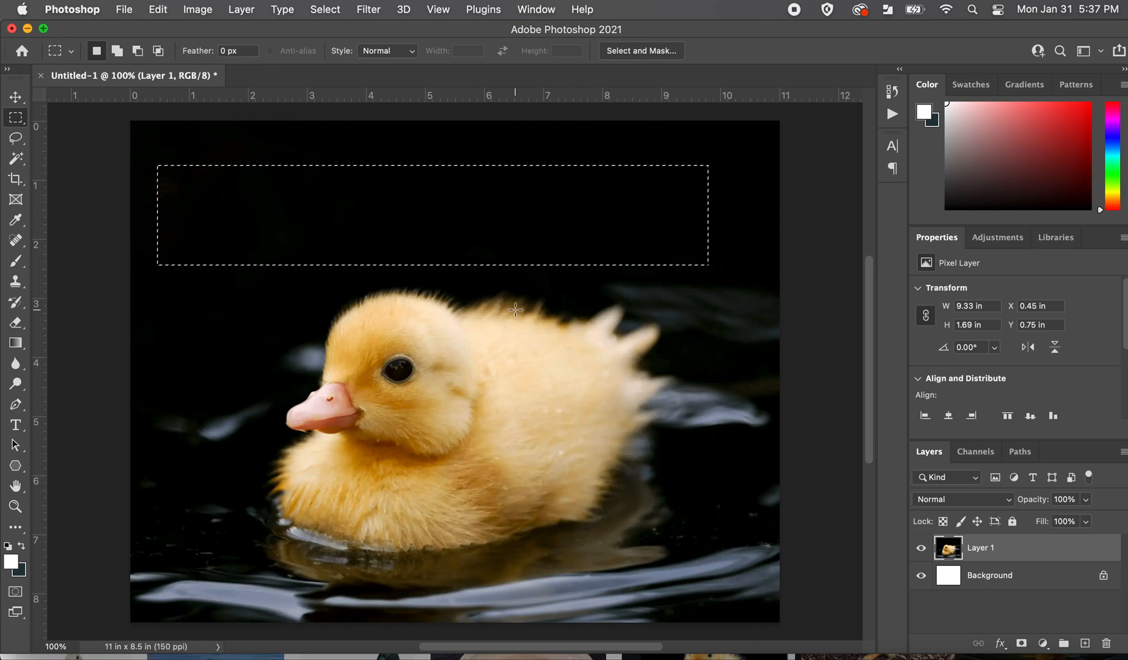
key(super+d)
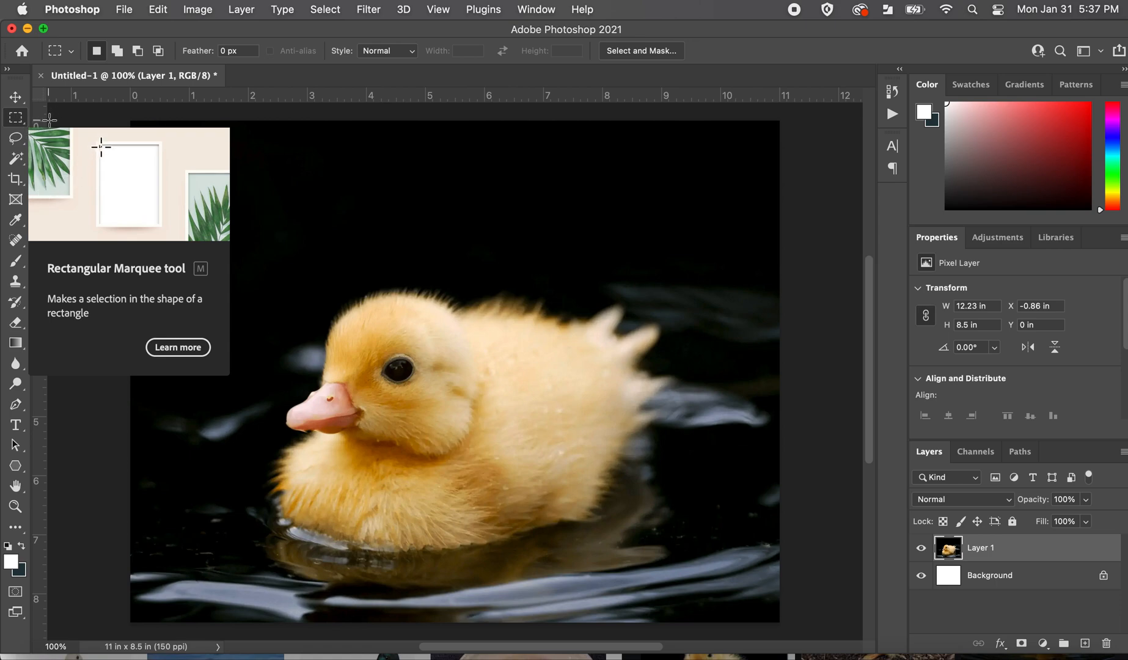
Draw a trial oval selection across the dark area above the duckling with the Elliptical Marquee tool and deselect it.
click(16, 118)
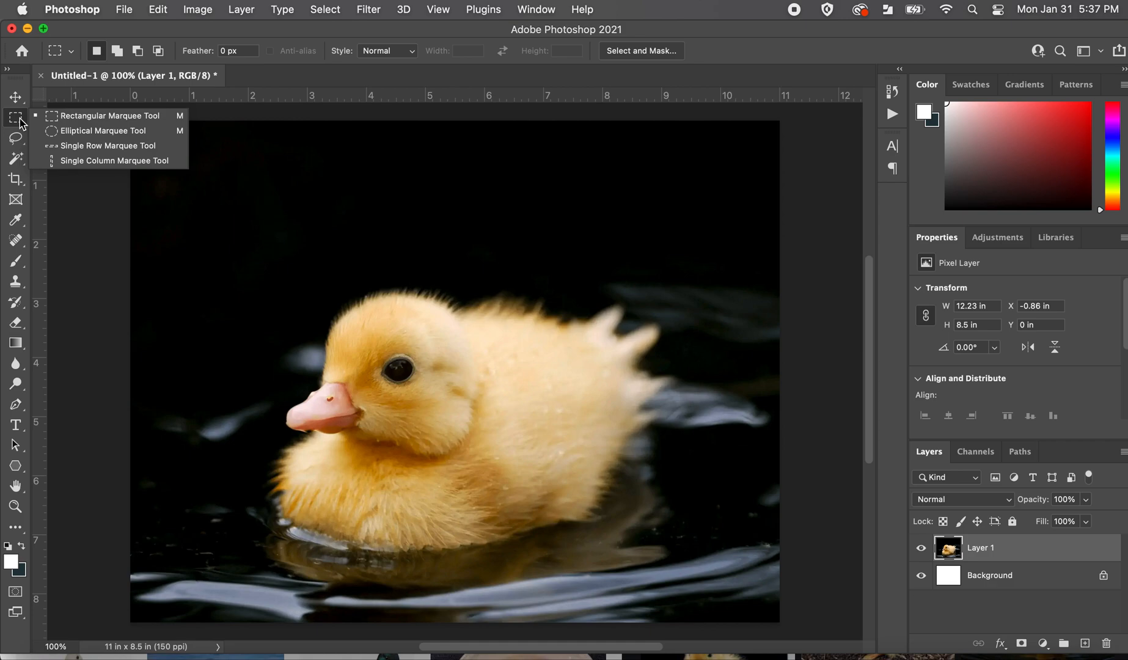
click(54, 132)
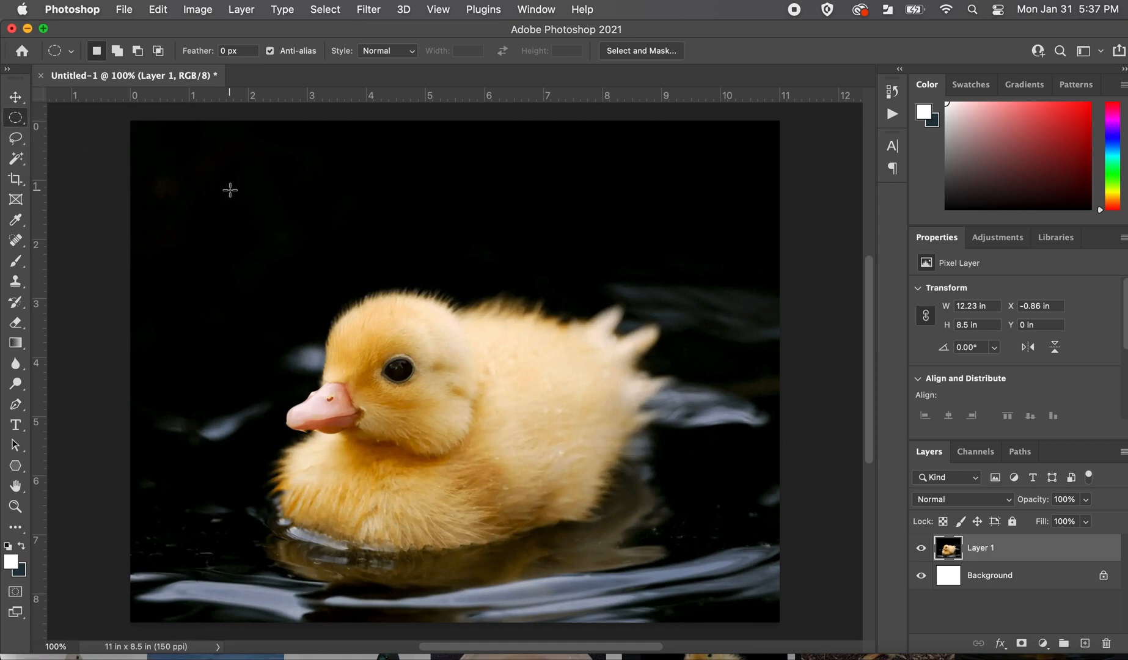
drag(193, 168, 585, 269)
key(super+d)
Try masking Layer 1 with a circular selection about 7.71 in across around the duckling.
drag(168, 154, 726, 607)
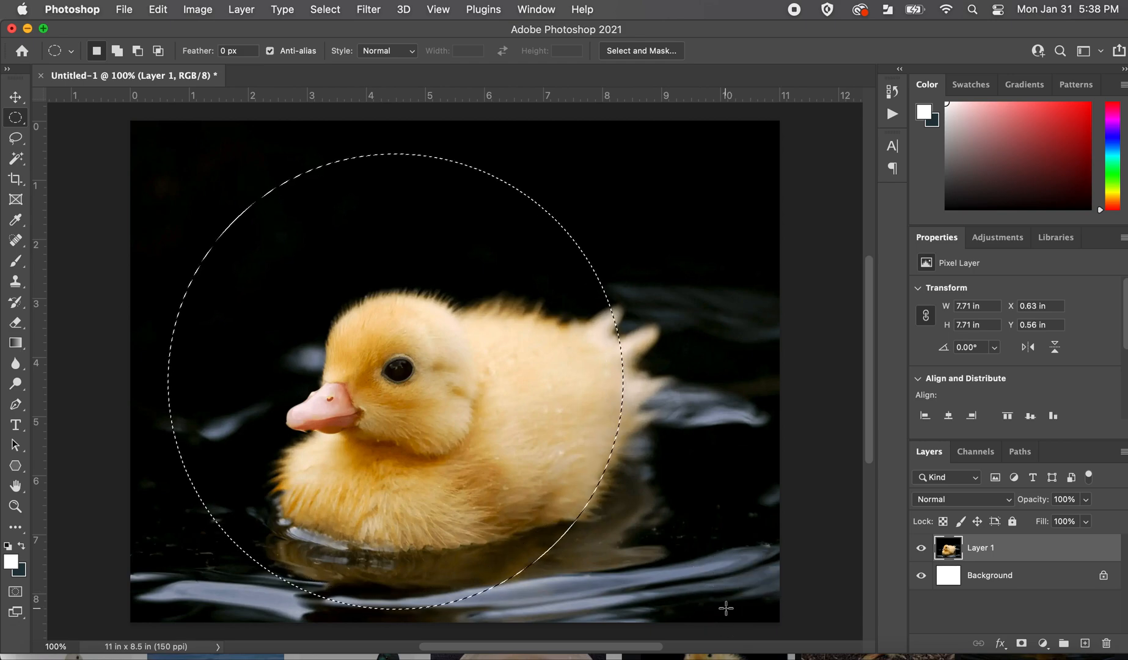
click(1021, 644)
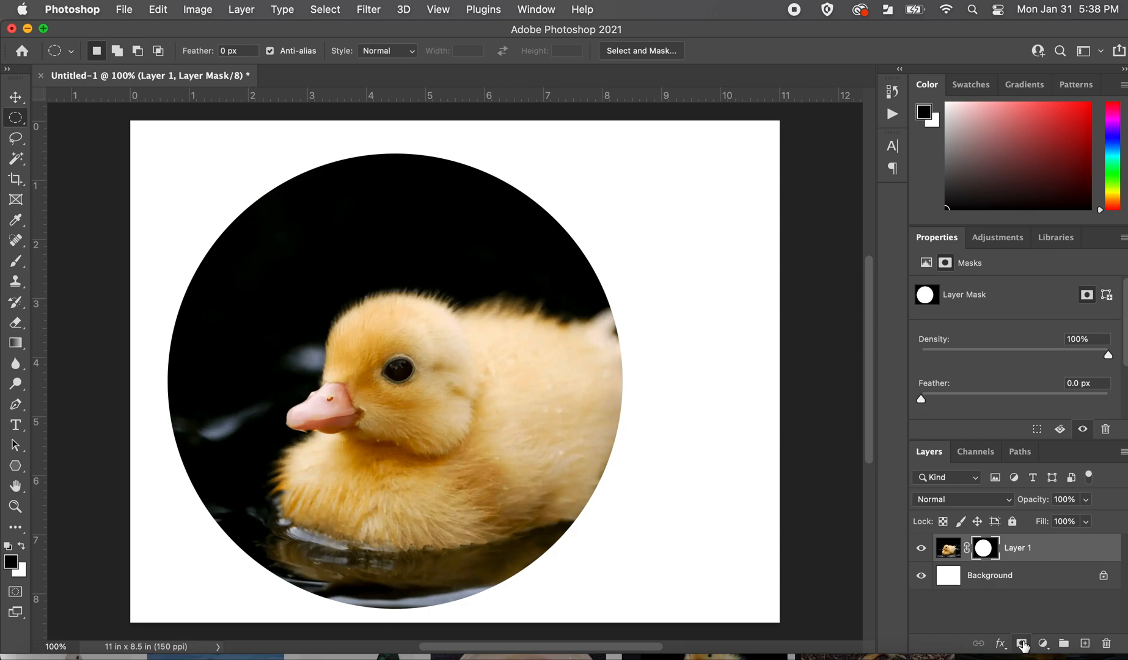
key(super+z)
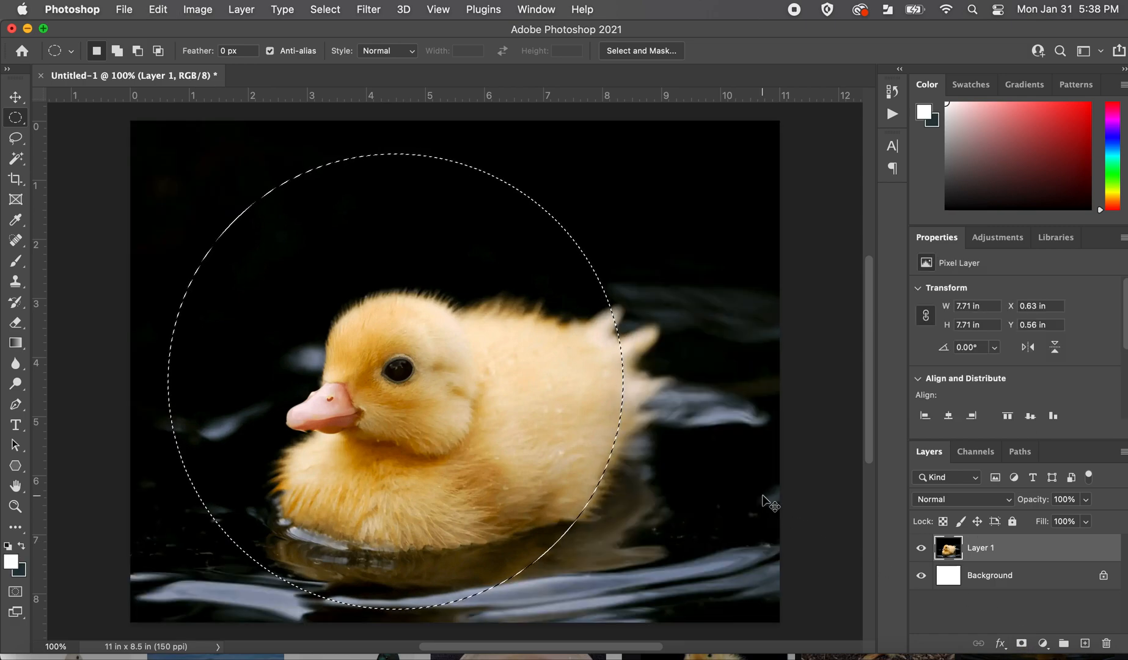
Try making a white one-pixel horizontal line across the dark area above the duckling with the Single Row Marquee tool.
right_click(22, 118)
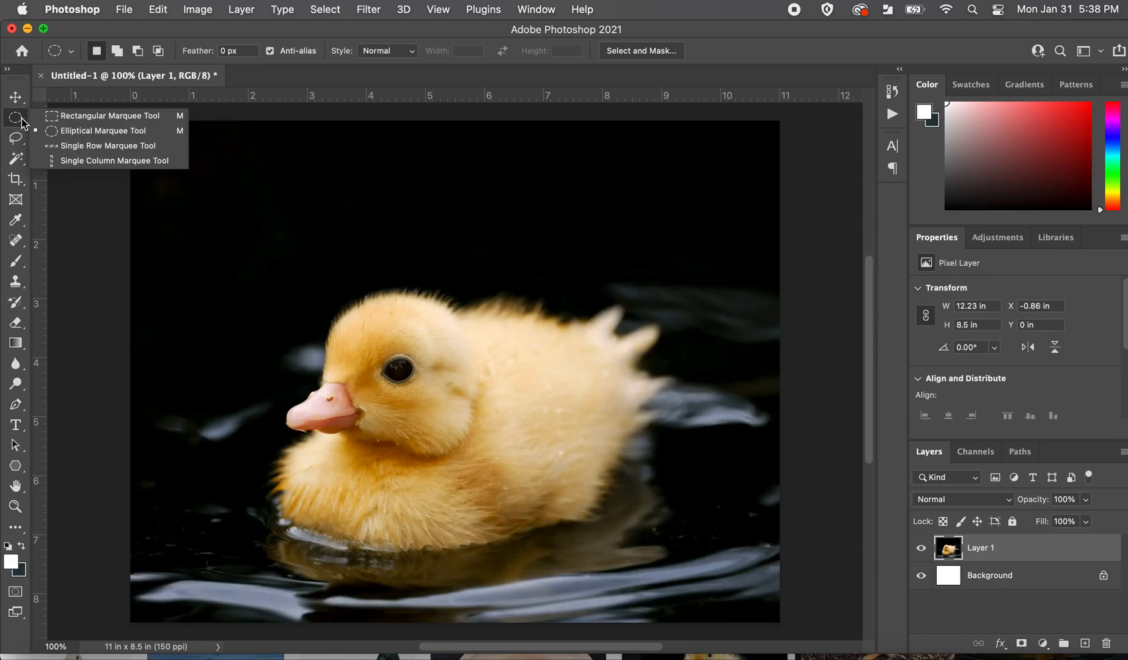
click(69, 151)
click(147, 176)
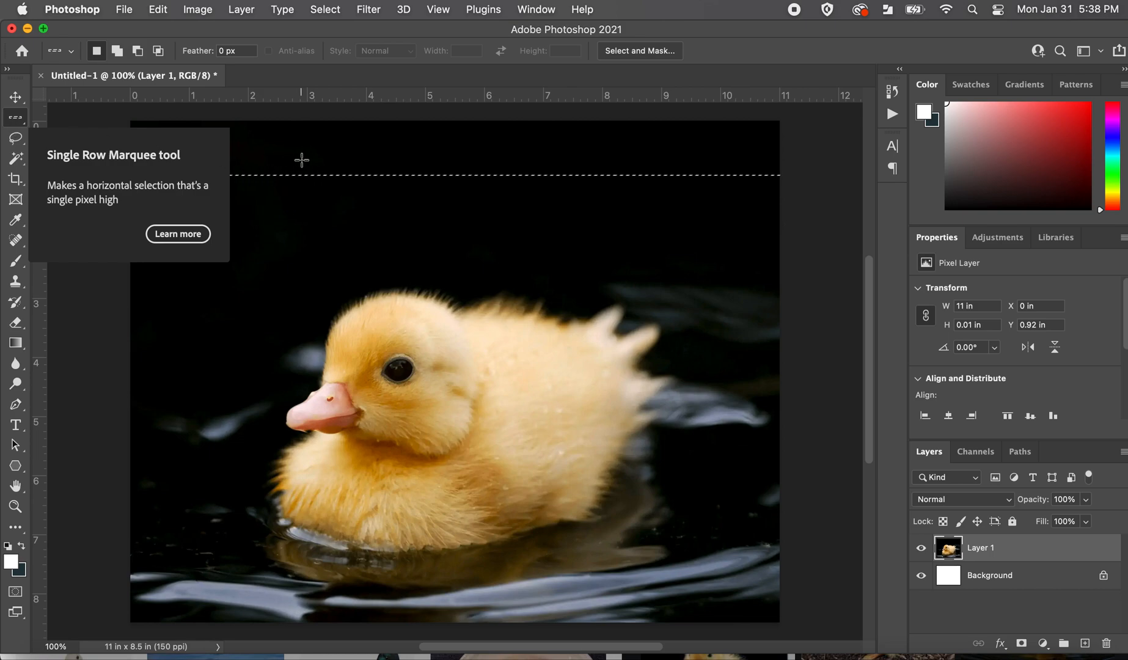
click(94, 123)
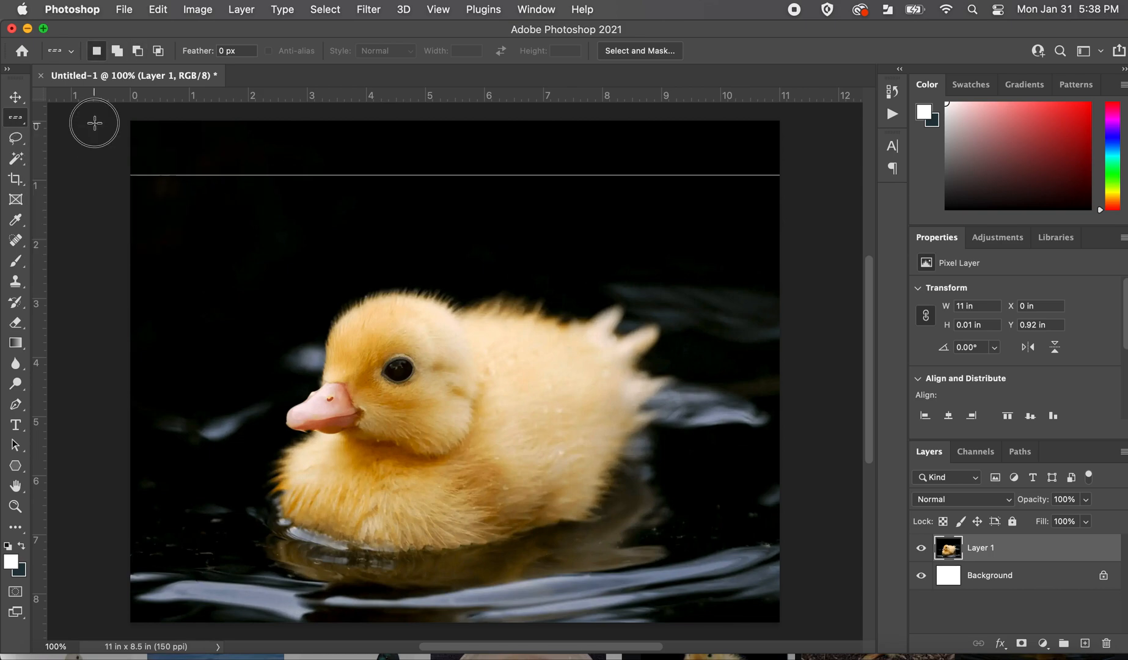
click(142, 156)
key(super+z)
key(super+z)
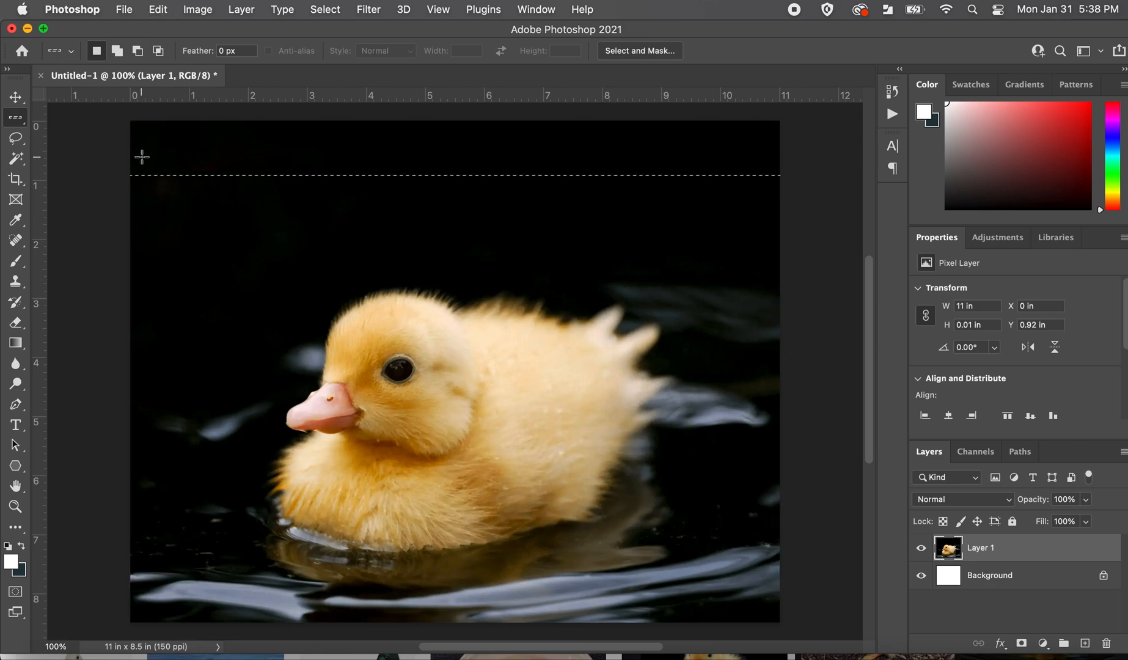
Try a one-pixel vertical selection on the image with the Single Column Marquee tool and undo the single-pixel tests.
drag(15, 117, 59, 162)
click(207, 138)
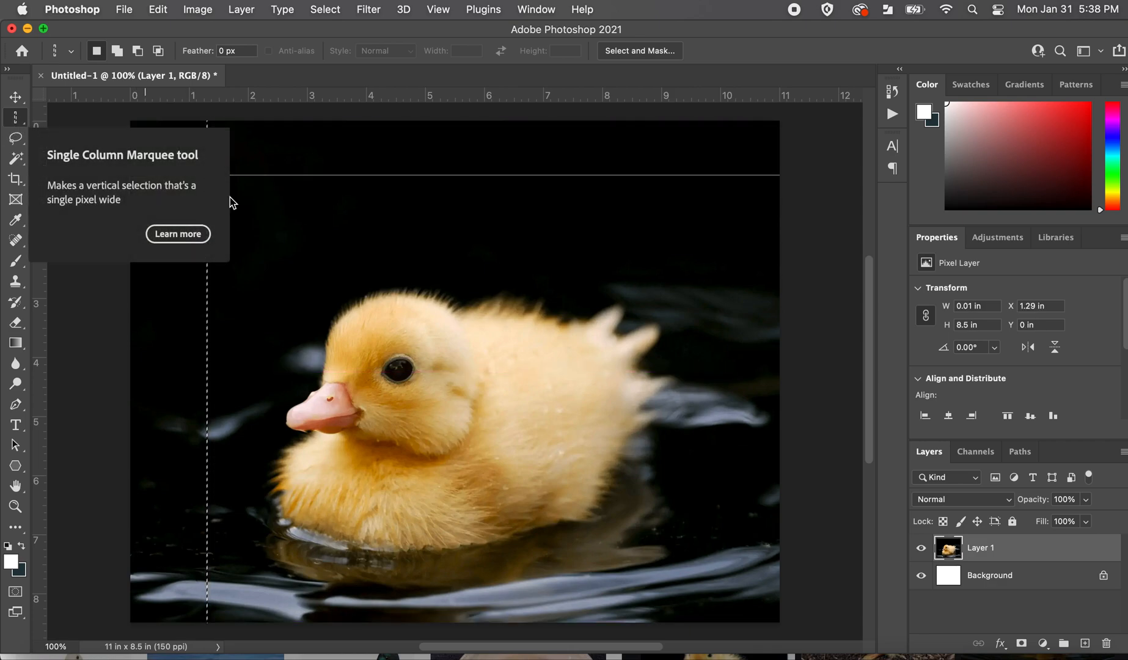
click(313, 186)
key(super+z)
key(super+z)
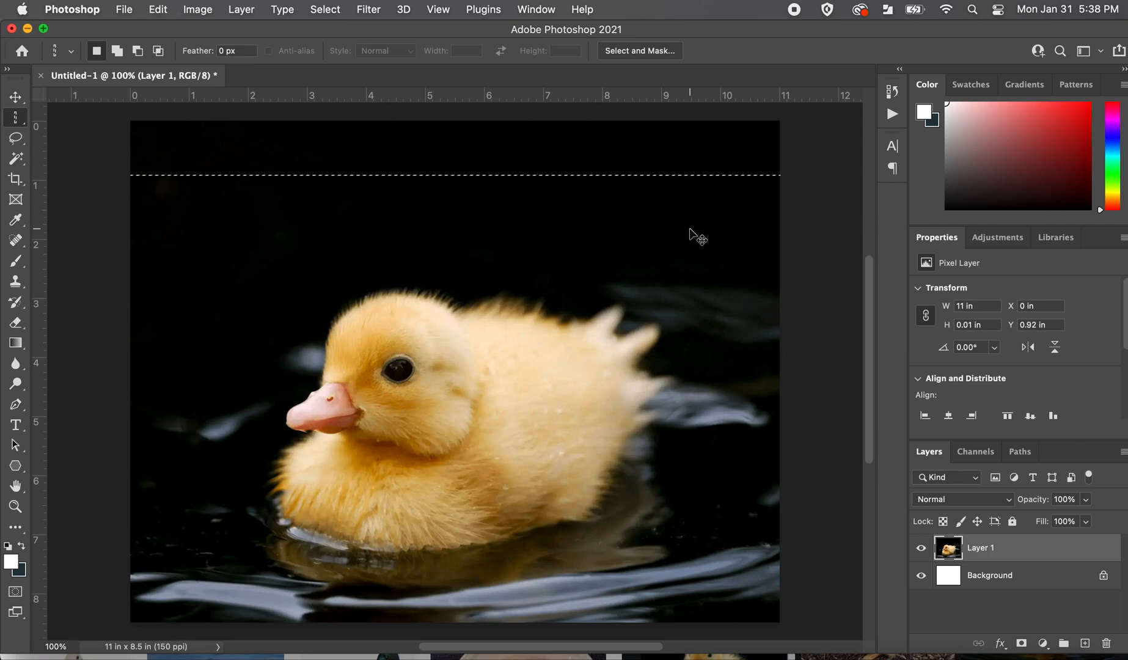
key(super+z)
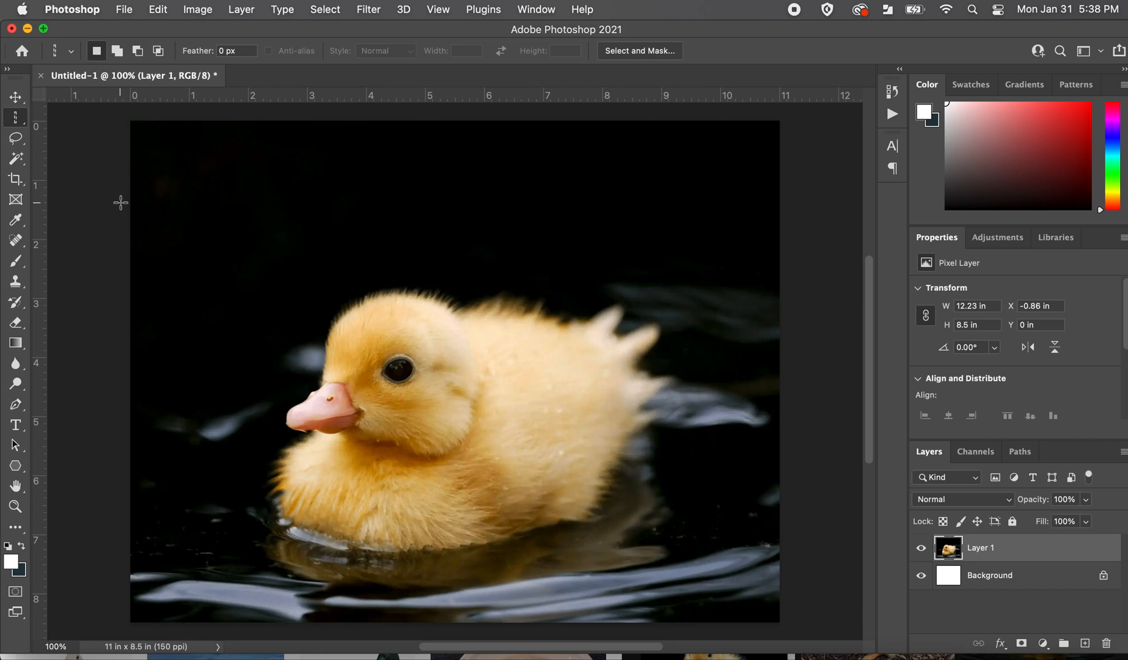
Lasso the duckling freehand with a selection about 7.34 × 5.1 in and shift the selected pixels slightly.
click(18, 142)
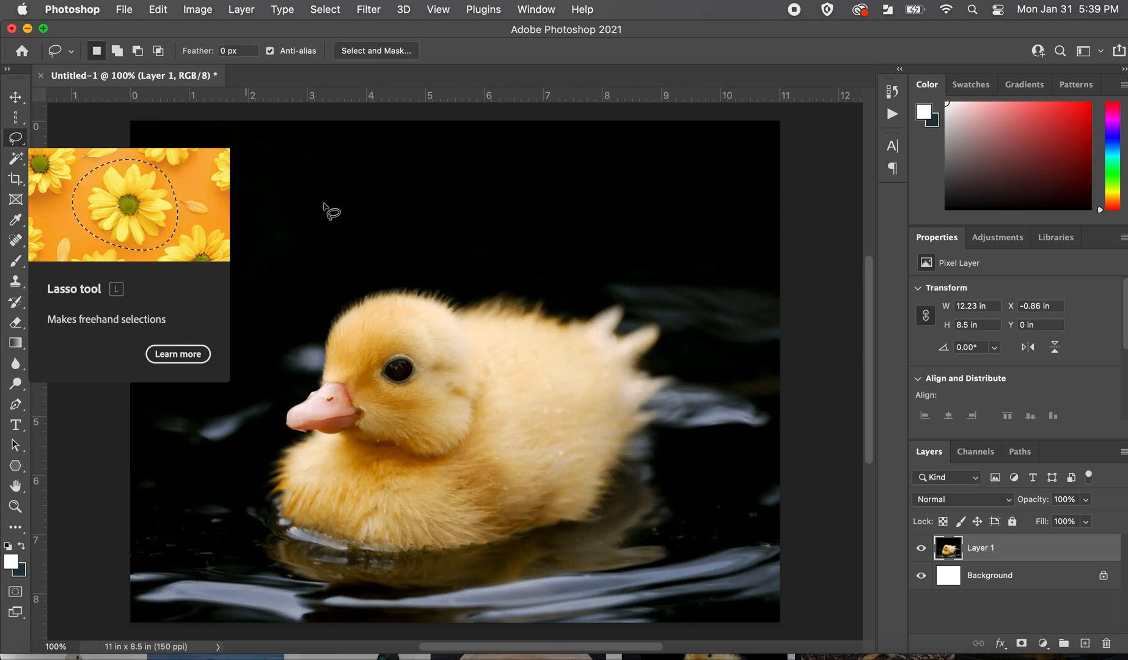
mouse_move(340, 290)
mouse_down()
mouse_move(315, 350)
mouse_move(270, 403)
mouse_move(263, 482)
mouse_move(291, 530)
mouse_move(321, 549)
mouse_move(449, 571)
mouse_move(565, 553)
mouse_move(599, 535)
mouse_move(668, 437)
mouse_move(693, 365)
mouse_move(676, 353)
mouse_move(687, 318)
mouse_move(632, 278)
mouse_move(586, 287)
mouse_move(495, 268)
mouse_move(404, 269)
mouse_move(340, 288)
mouse_up()
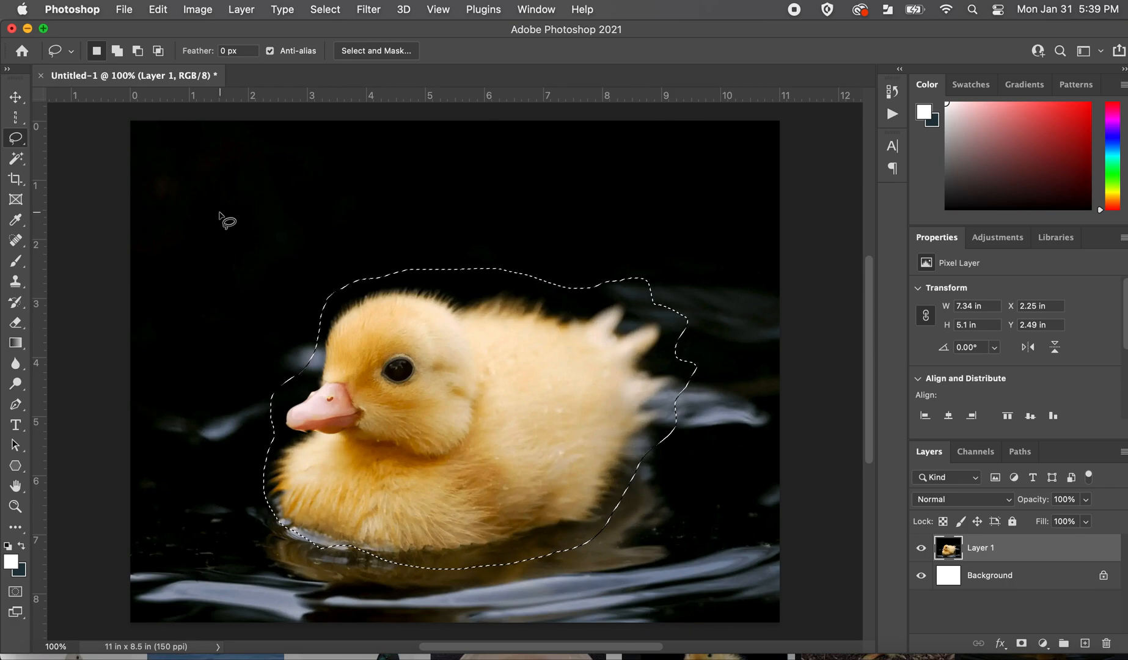
key(v)
mouse_move(504, 416)
mouse_down()
mouse_move(531, 290)
mouse_move(648, 341)
mouse_move(670, 365)
mouse_move(380, 476)
mouse_move(510, 411)
mouse_move(503, 429)
mouse_up()
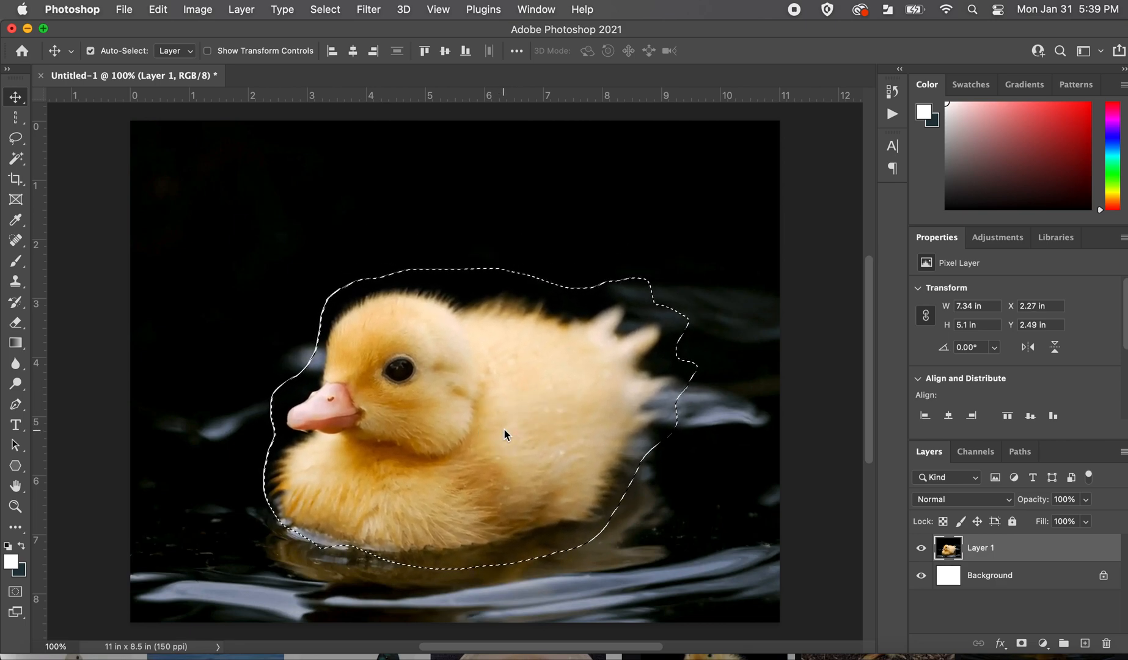
Try scaling the selected duckling to about 100.08% with Free Transform and deselect it.
key(super+t)
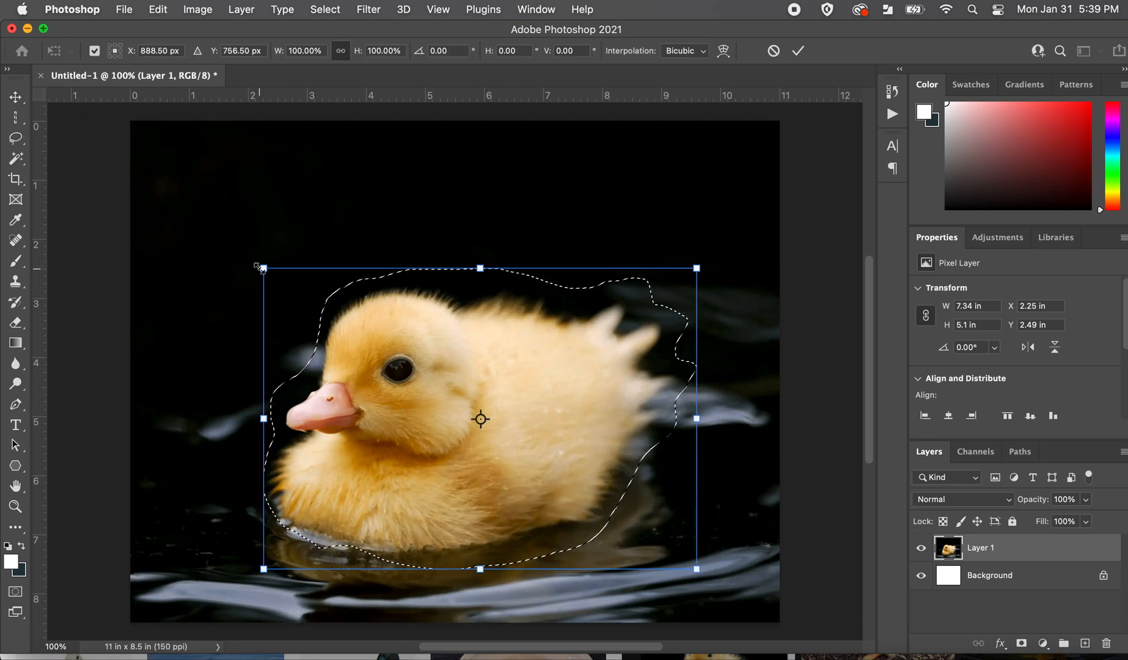
drag(263, 267, 239, 297)
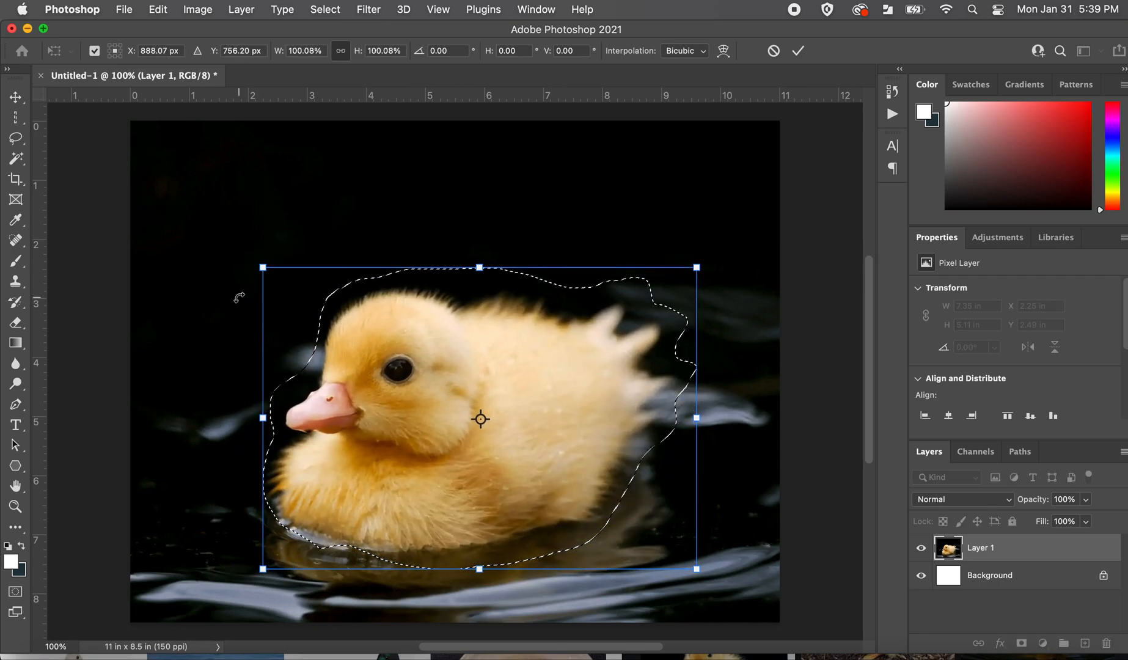
key(Return)
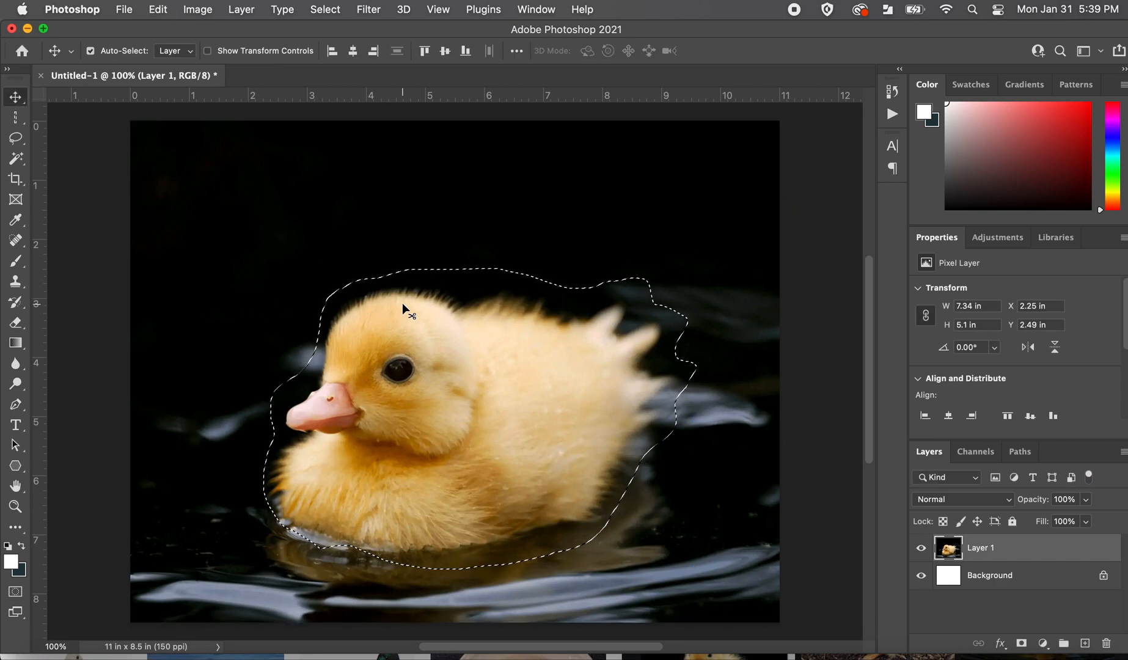
key(super+d)
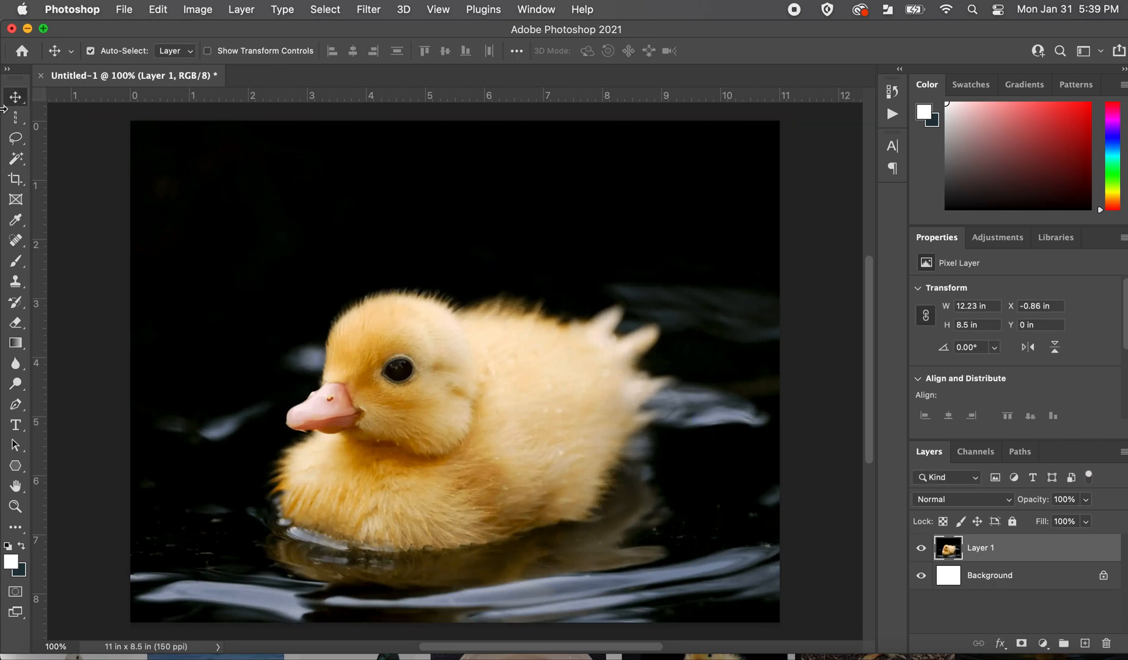
Outline the duckling with a straight-edged Polygonal Lasso selection about 8.41 × 5.95 in.
click(16, 140)
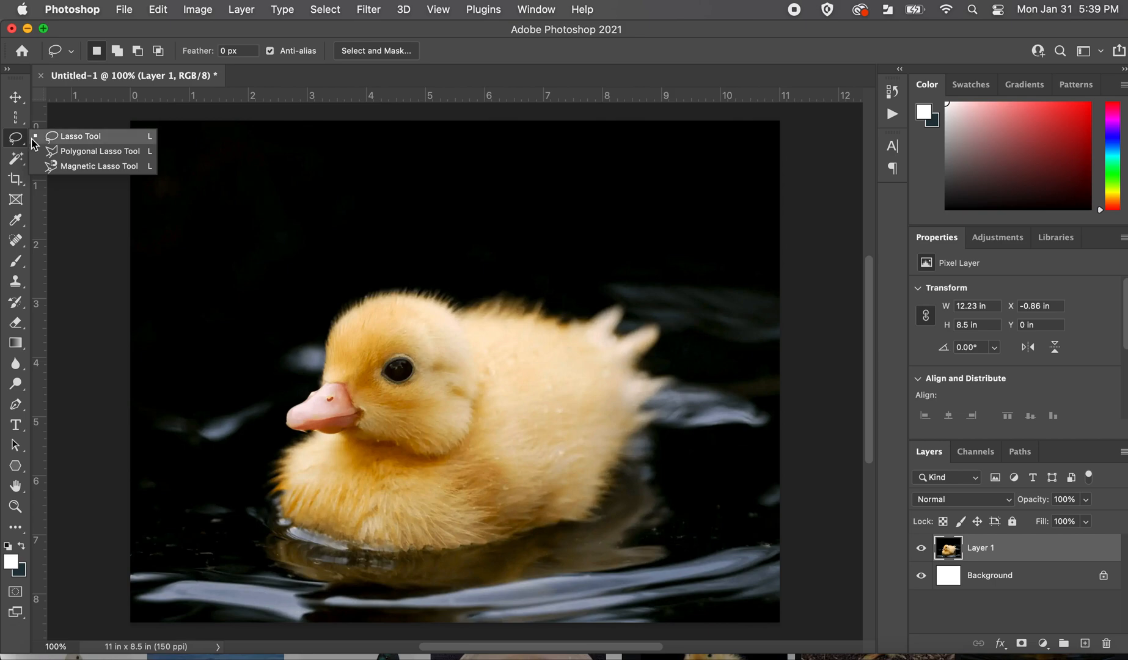
click(63, 154)
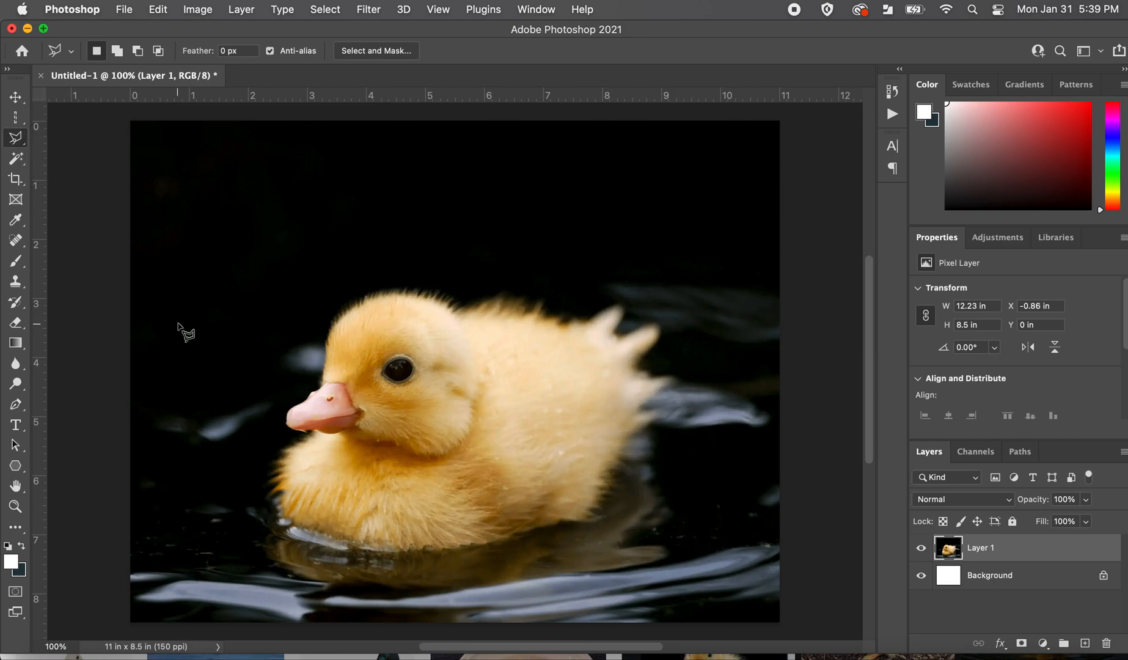
click(277, 338)
click(377, 239)
click(529, 244)
click(570, 283)
click(659, 246)
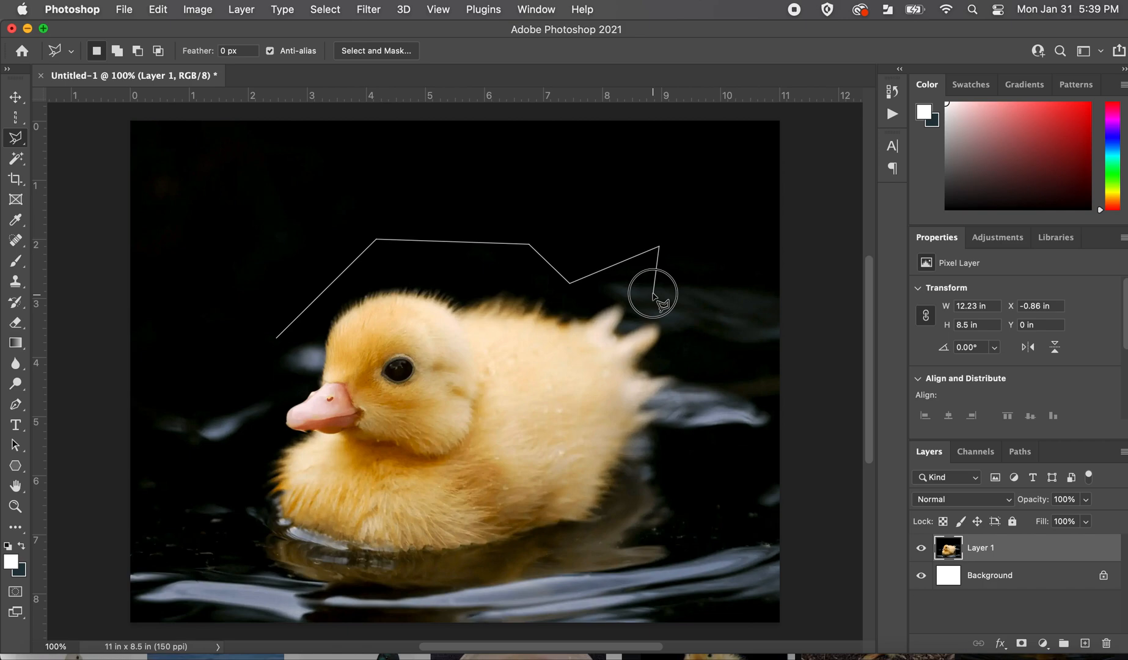
click(653, 293)
click(714, 294)
click(683, 350)
click(730, 390)
click(675, 422)
click(625, 564)
click(379, 591)
click(234, 538)
click(261, 441)
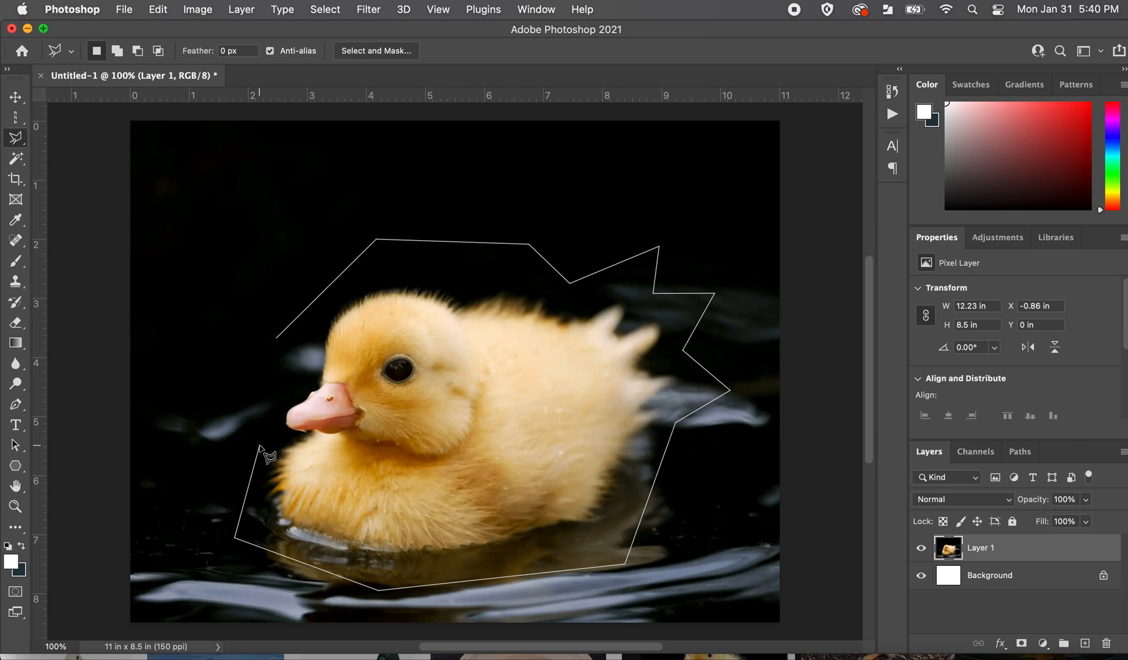
click(283, 378)
click(278, 340)
Draw a triangular Polygonal Lasso selection about 2.21 × 1.73 in above and beside the duckling's head.
click(278, 339)
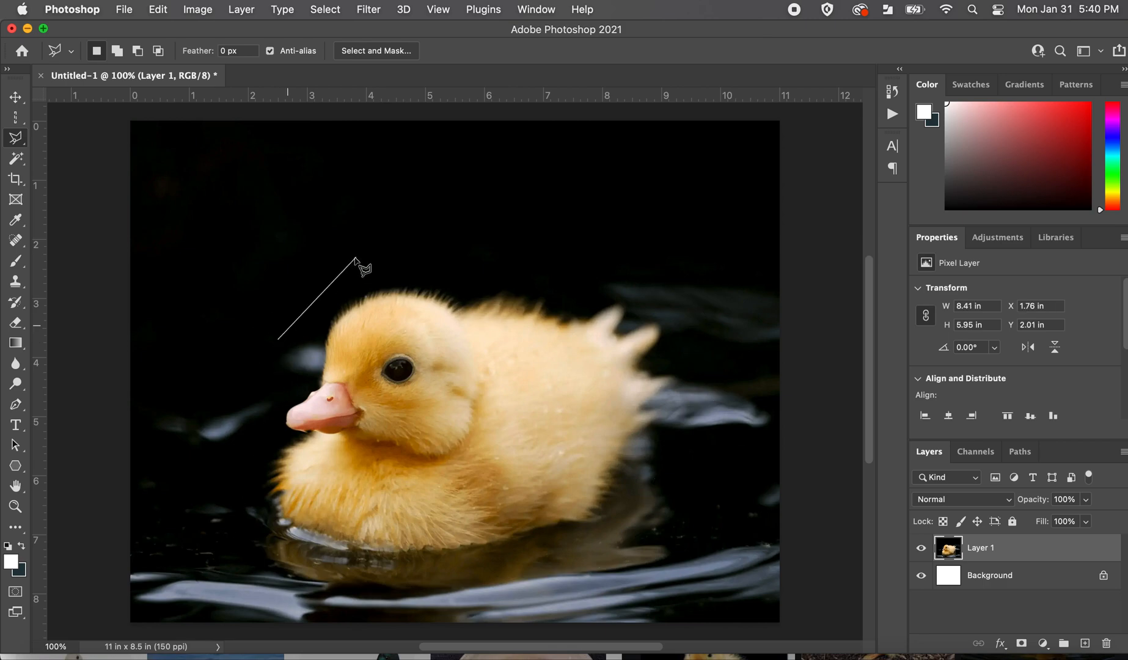
click(356, 258)
click(226, 237)
click(279, 339)
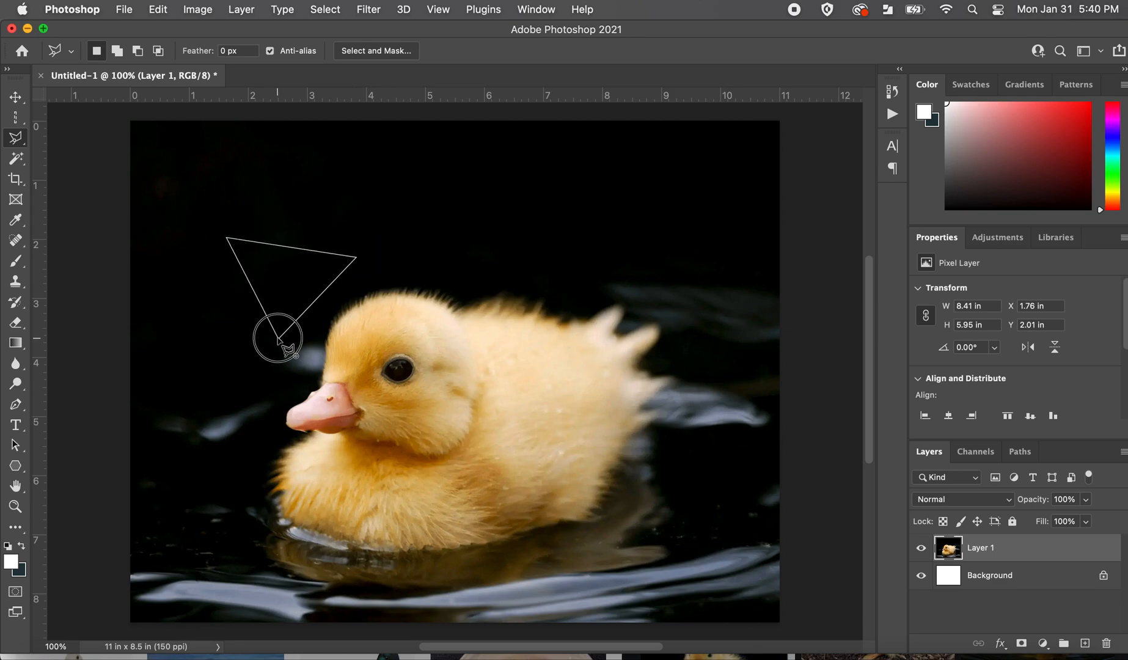
Draw a five-sided Polygonal Lasso selection about 2.69 × 1.68 in in the dark area above the duckling's back.
click(554, 172)
click(503, 252)
click(594, 270)
click(620, 240)
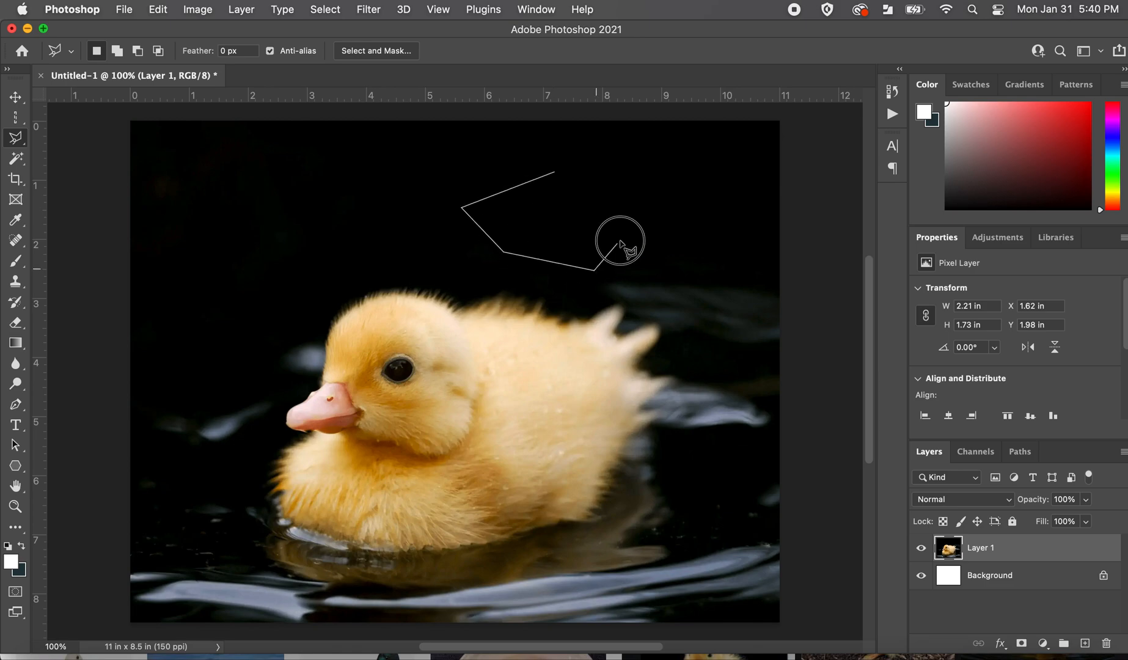
click(557, 174)
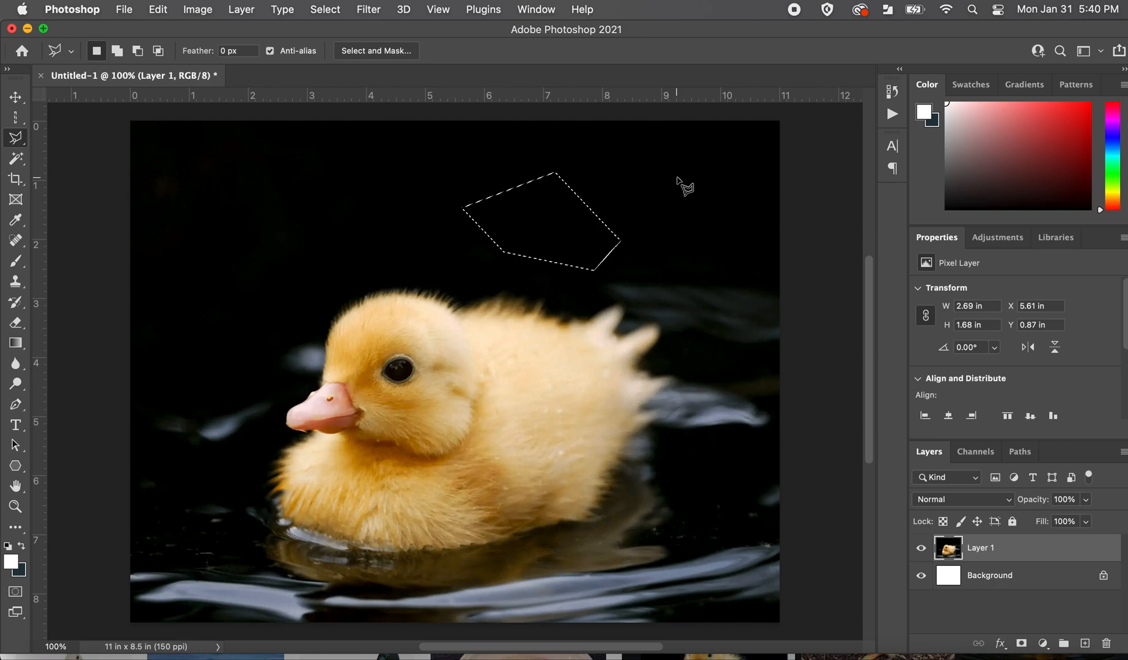
Clear the polygonal selection and trace the duckling's whole outline with the Magnetic Lasso, closing a selection about 6.62 × 4.43 in.
key(super+d)
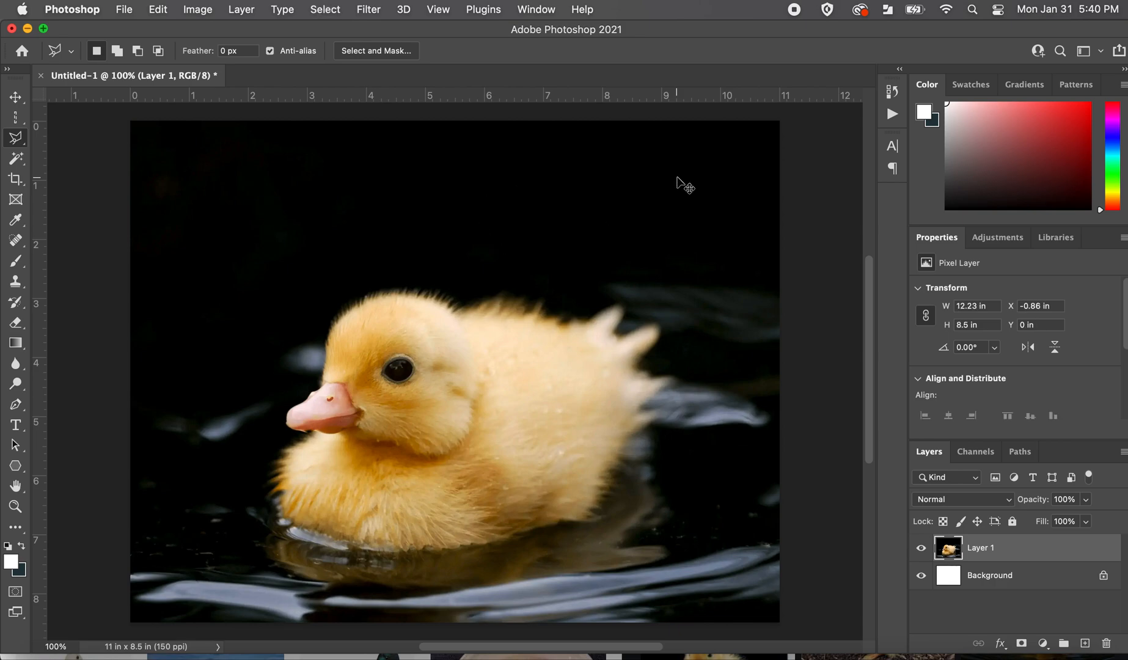
click(21, 141)
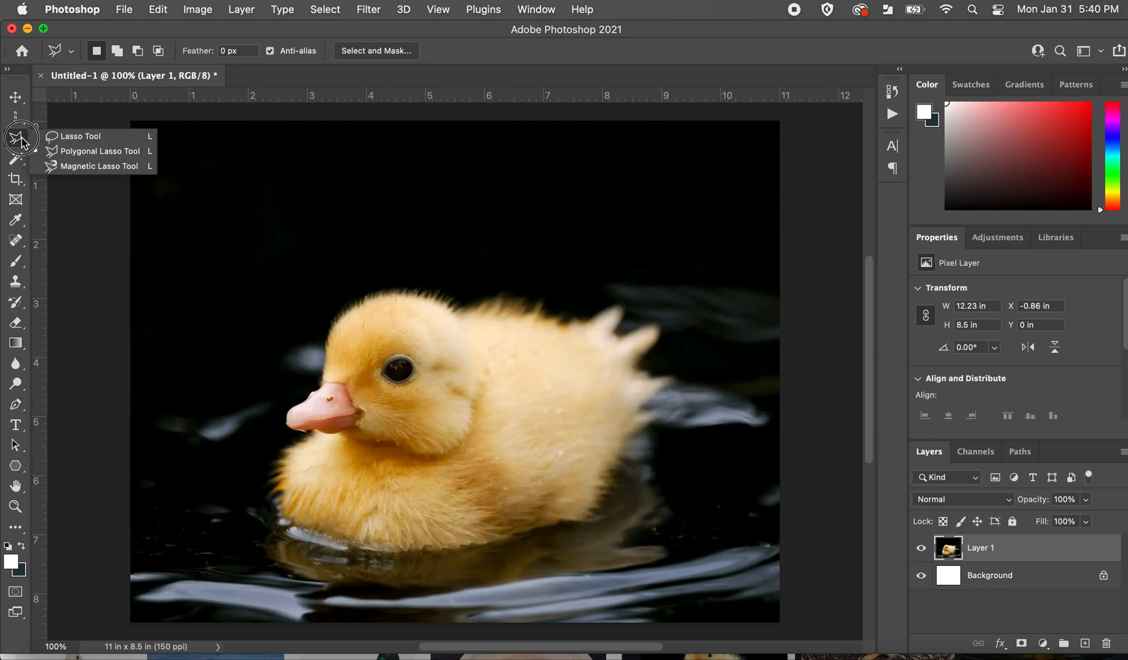
click(67, 166)
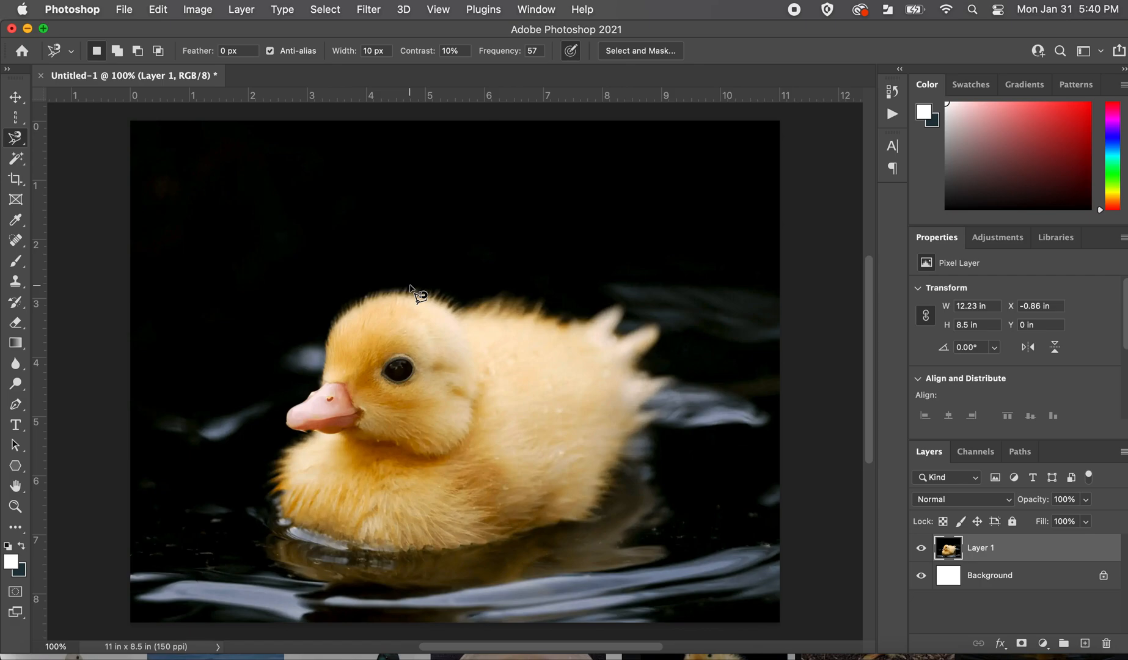
key(super+plus)
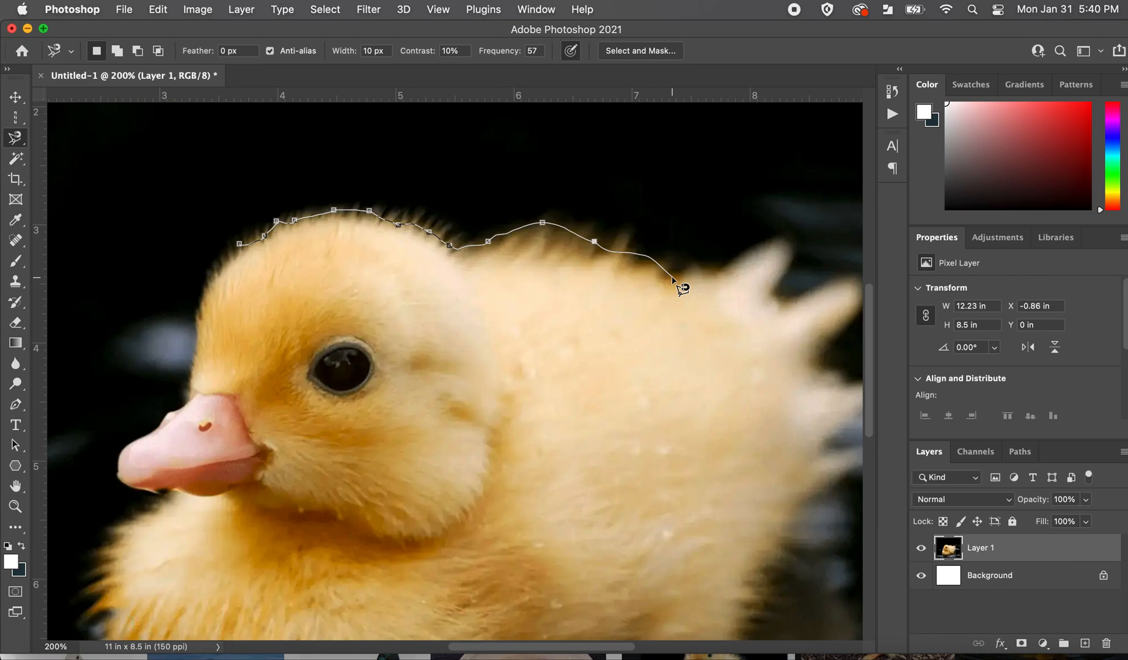
mouse_move(672, 277)
mouse_down()
mouse_move(499, 271)
mouse_move(472, 252)
mouse_up()
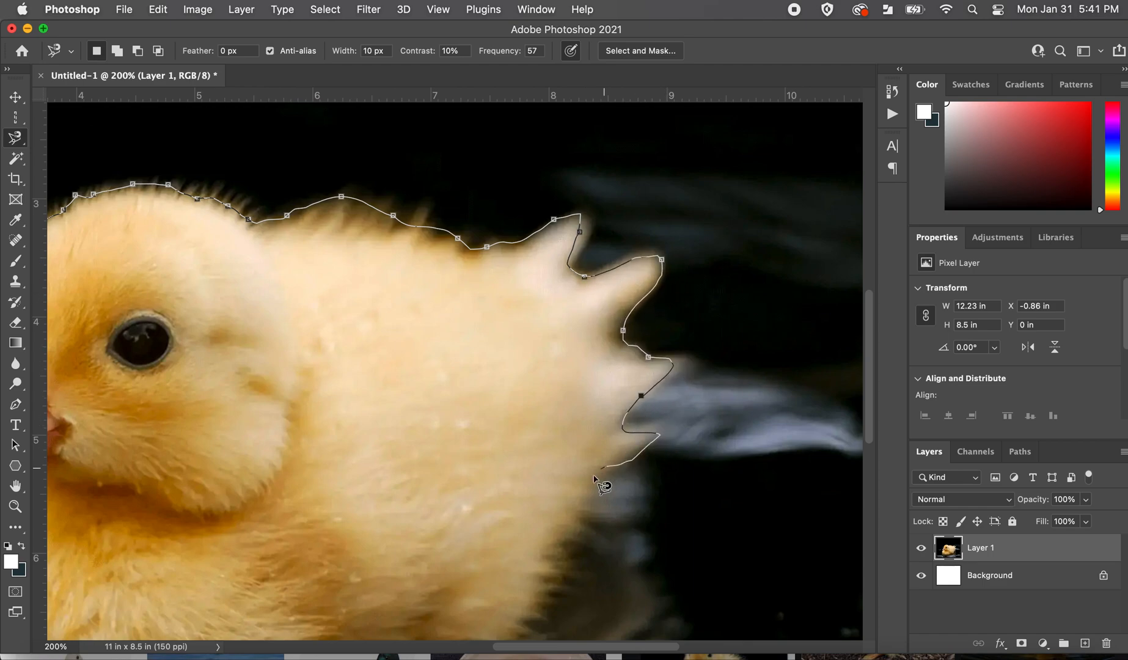
scroll(581, 538, down, 3)
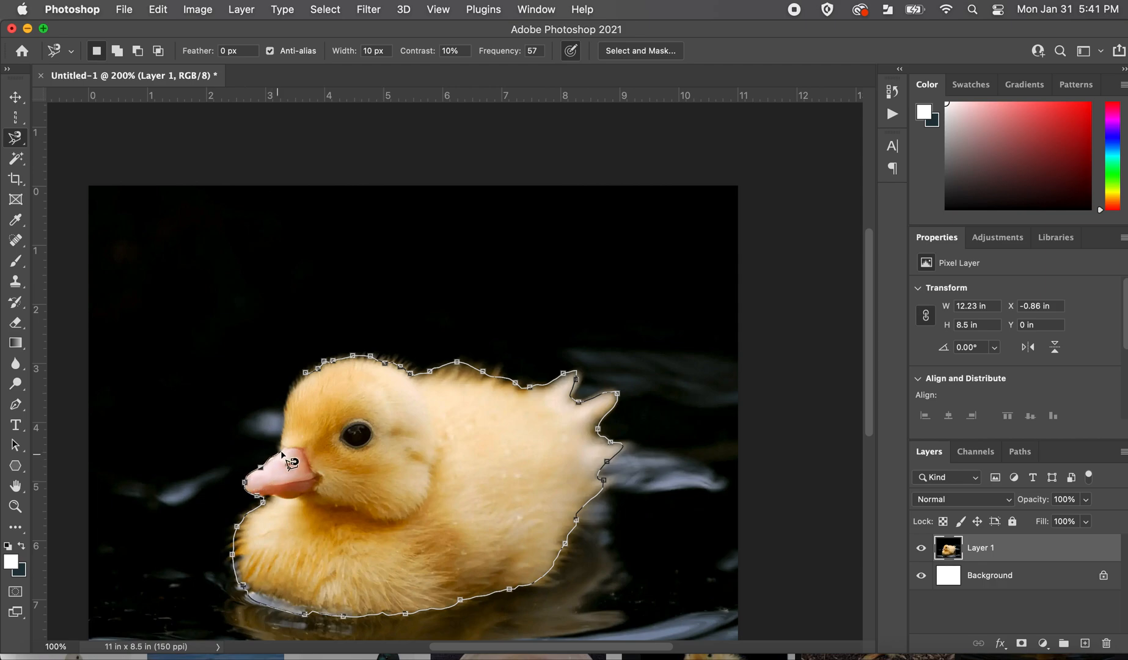
click(306, 372)
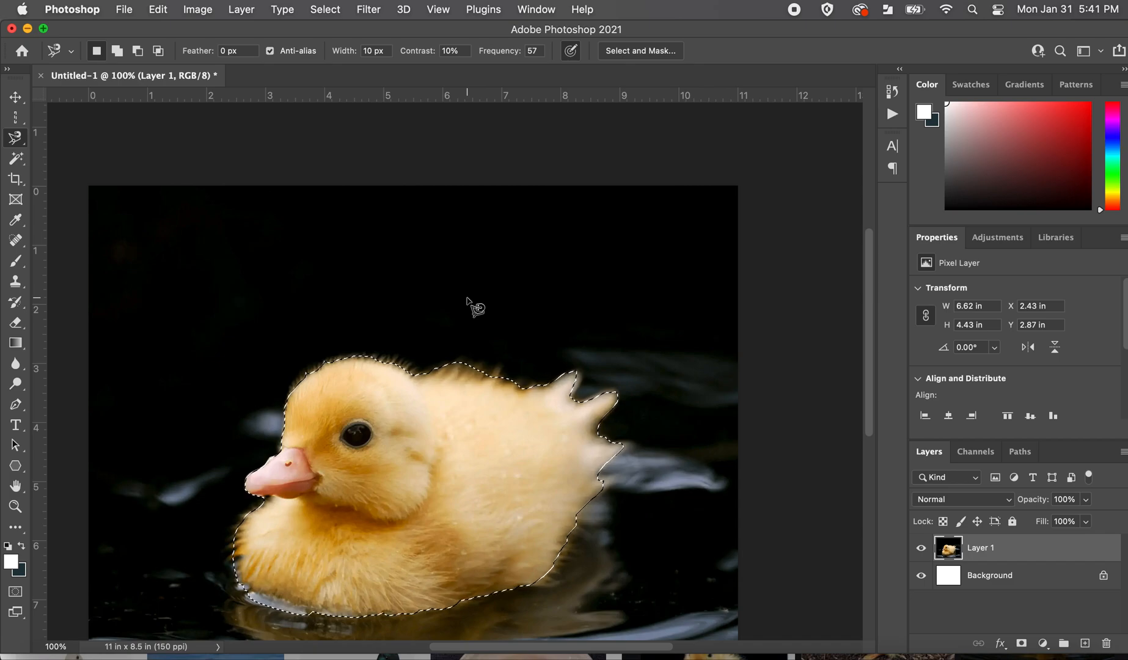
Try moving the lassoed duckling slightly upward and clear the selection.
click(15, 97)
mouse_move(459, 498)
mouse_down()
mouse_move(526, 326)
mouse_move(413, 475)
mouse_move(459, 371)
mouse_move(514, 476)
mouse_move(444, 492)
mouse_move(458, 492)
mouse_up()
key(super+d)
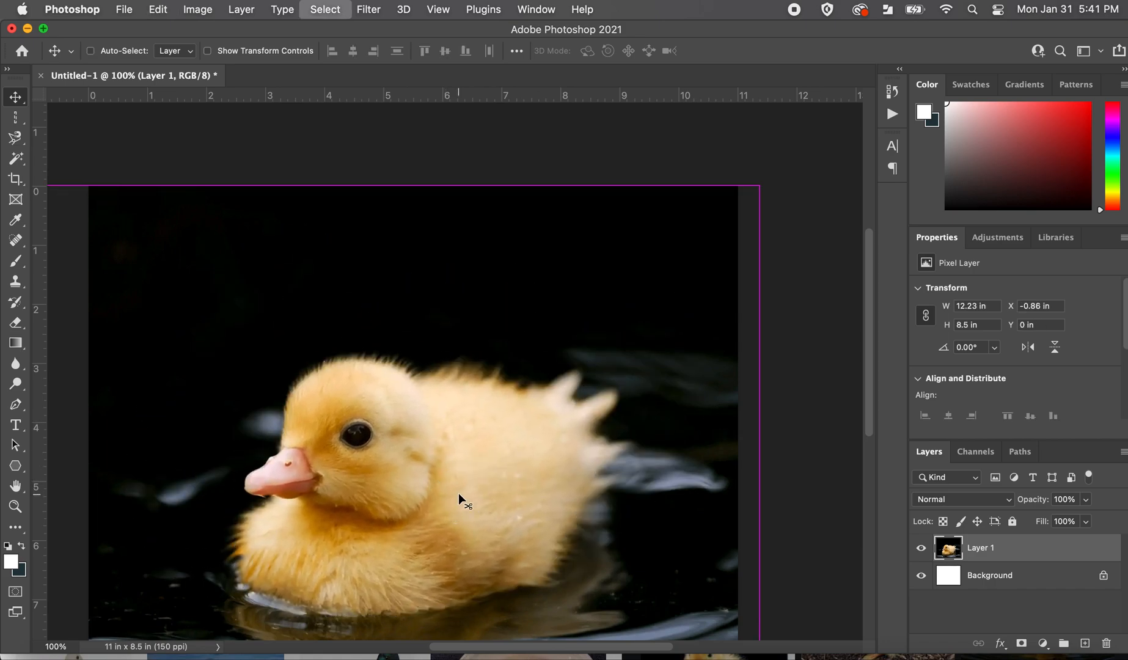
Frame the duckling with the Object Selection tool in Rectangle mode until its whole body is selected, about 6.59 × 4.45 in.
click(15, 138)
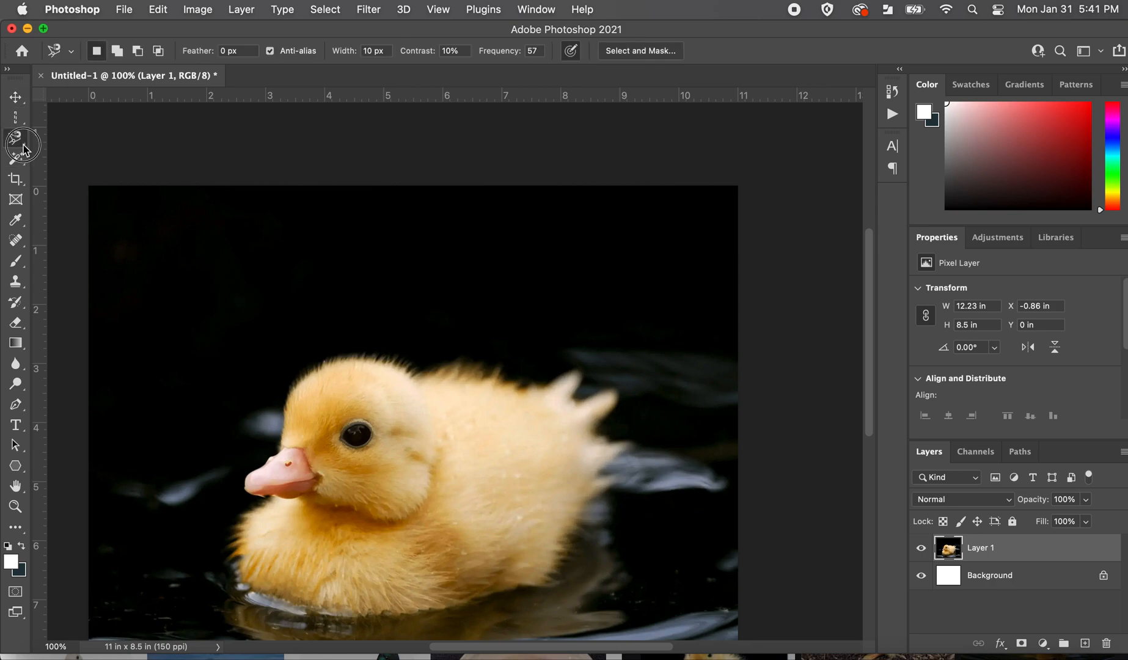
right_click(18, 137)
click(50, 140)
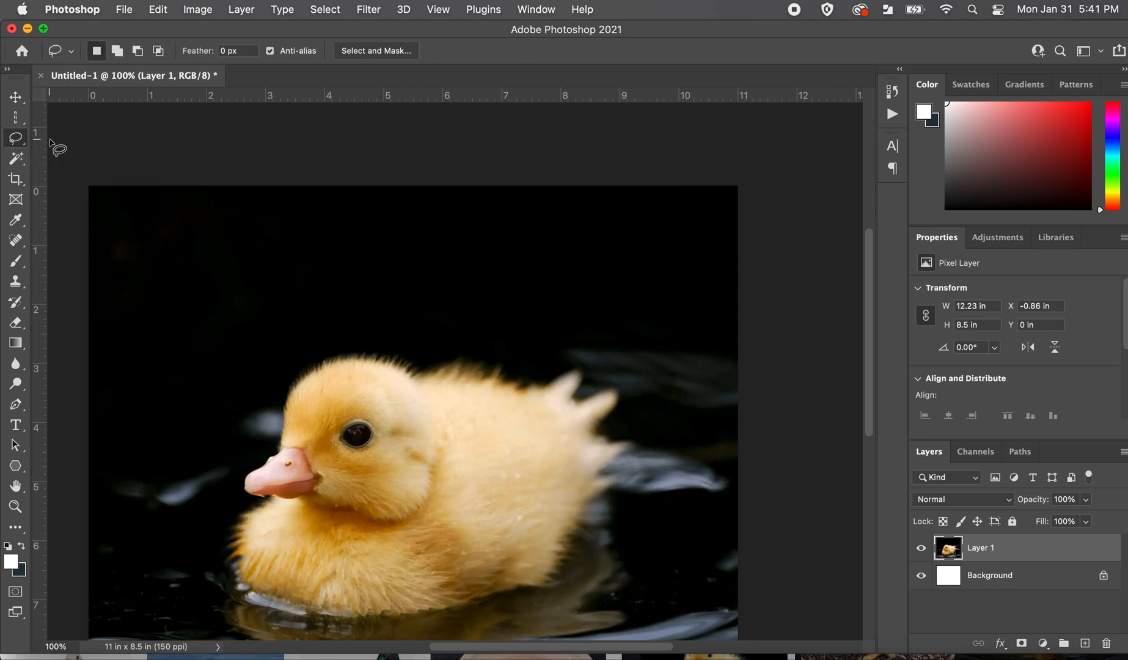
click(17, 162)
right_click(17, 165)
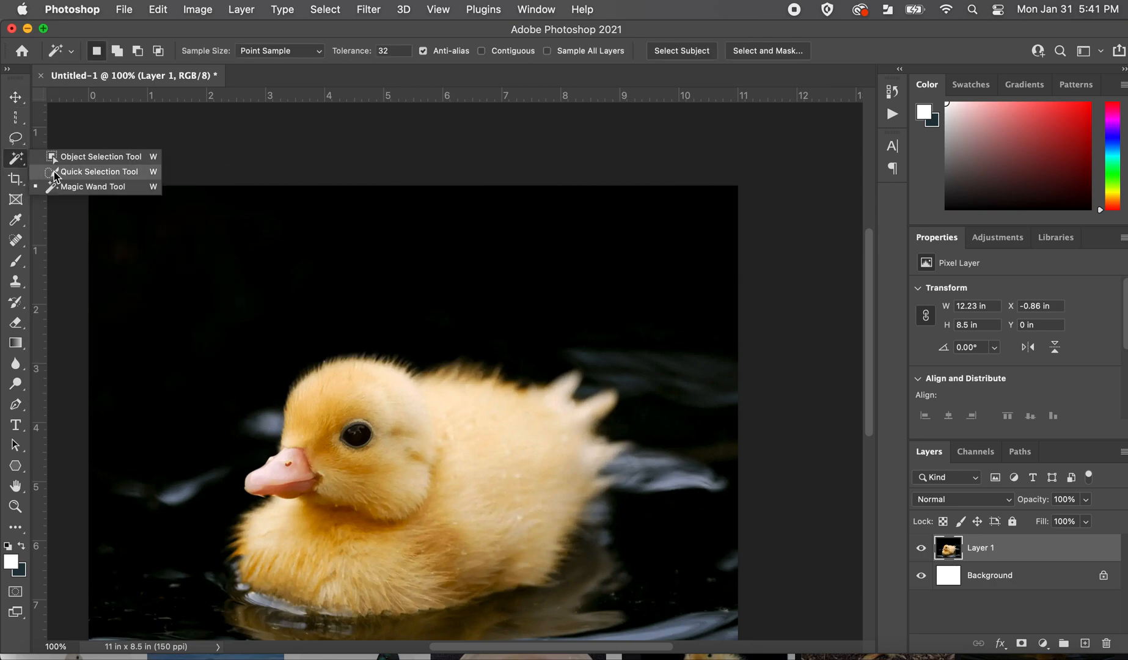
click(55, 159)
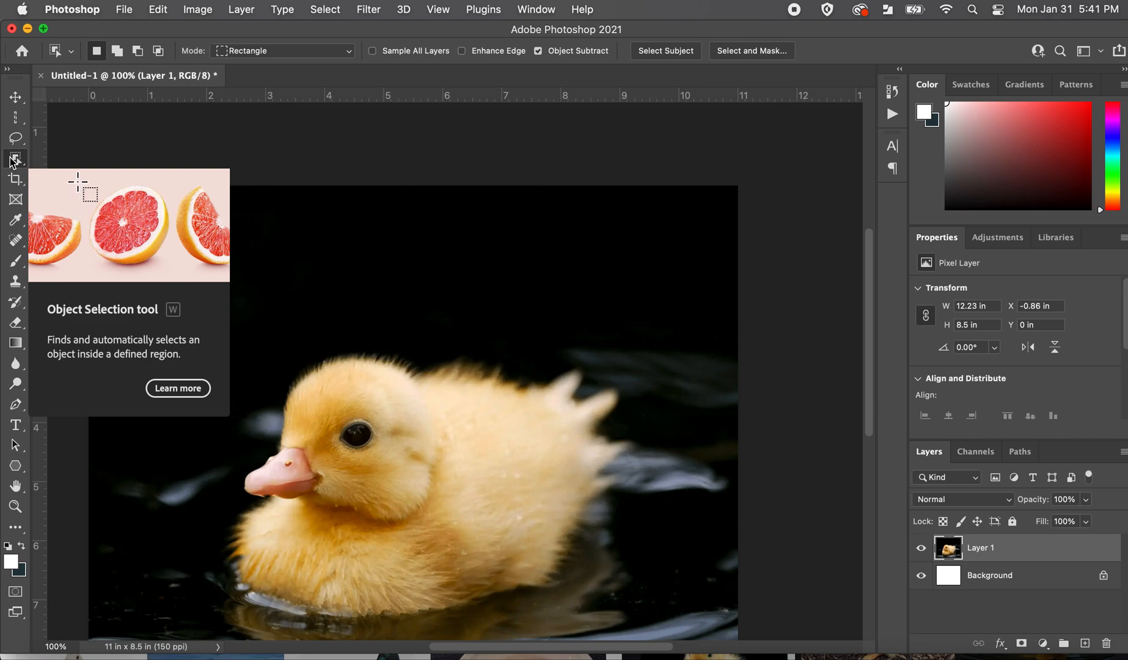
drag(299, 367, 552, 580)
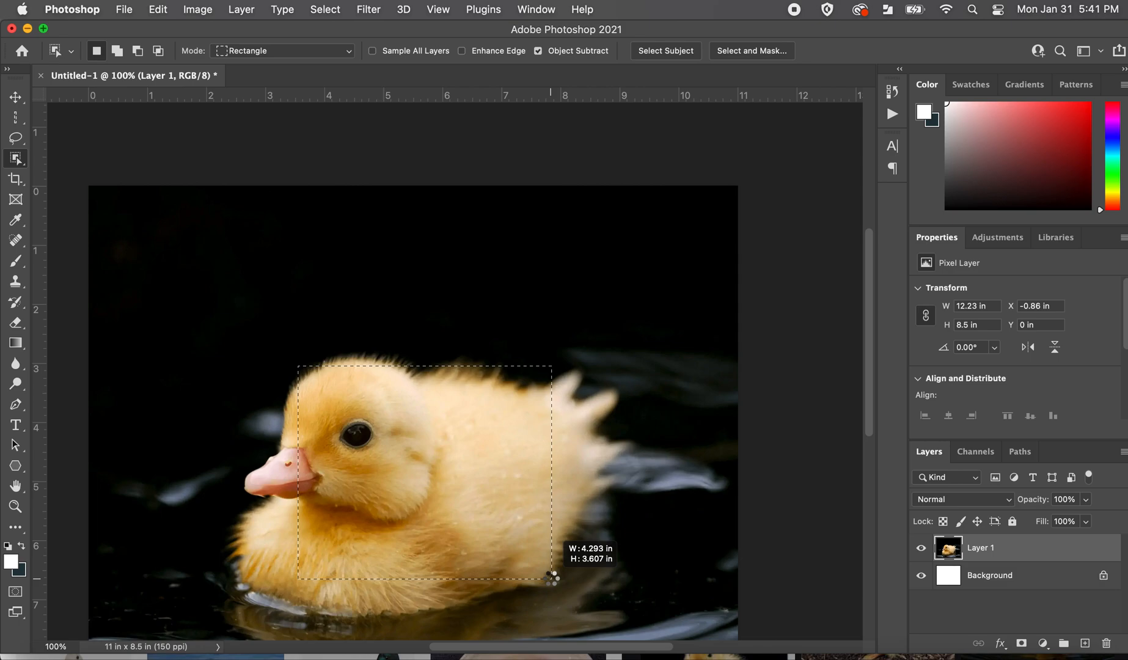
drag(551, 577, 551, 577)
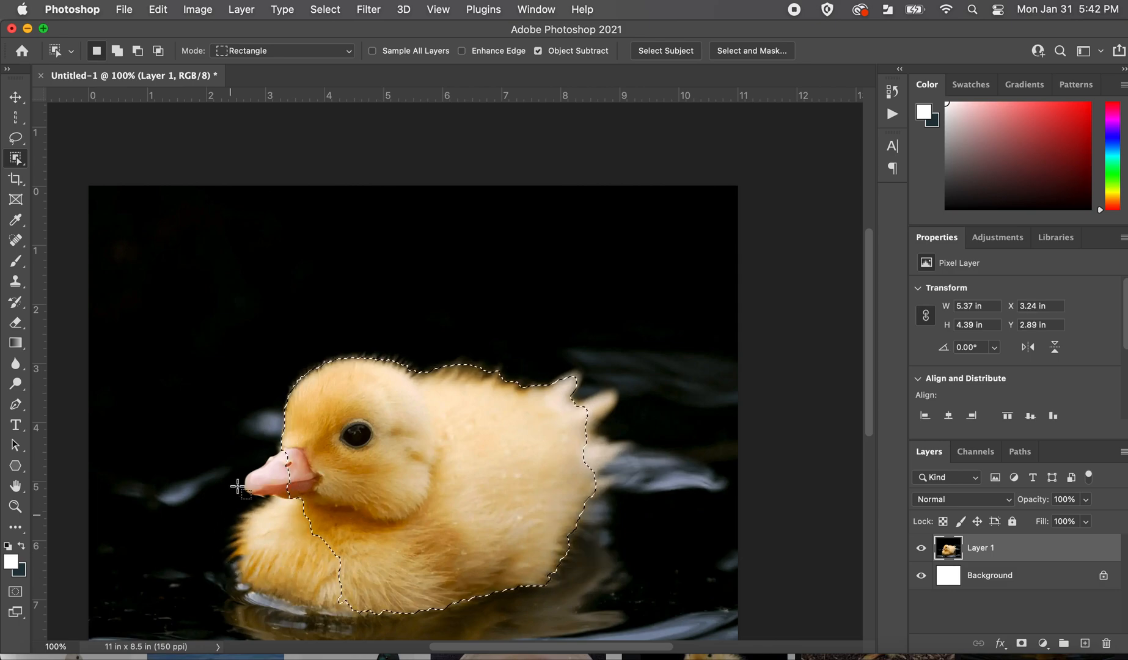
key(super+minus)
drag(296, 386, 546, 533)
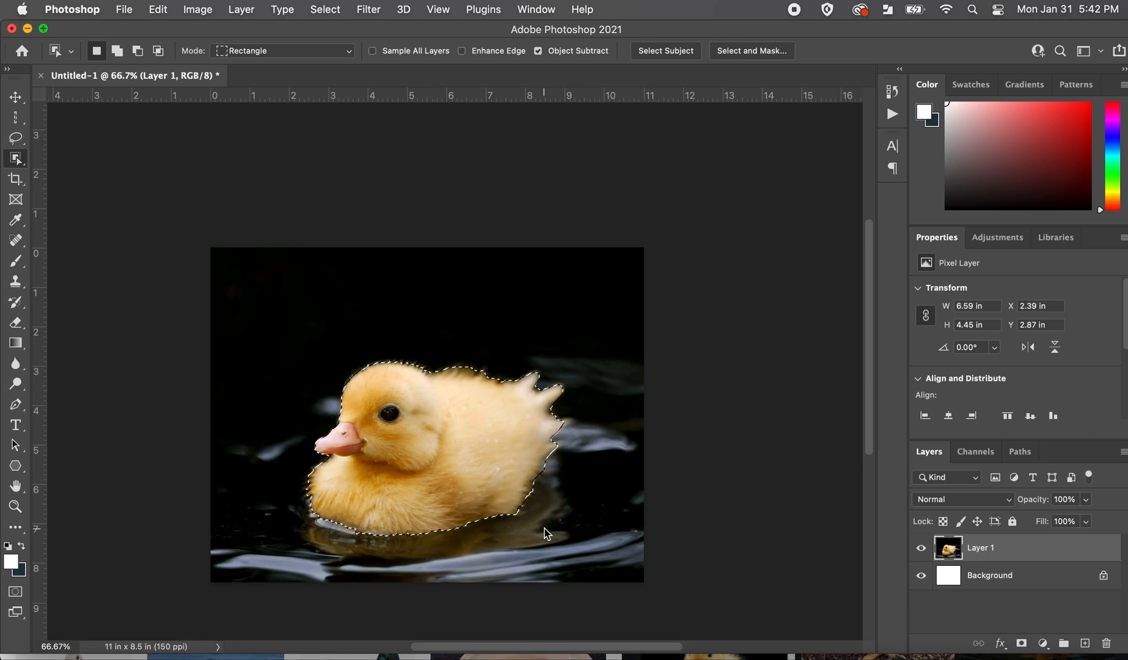
Try nudging the object-selected duckling slightly sideways with the Move tool and deselect it.
click(15, 97)
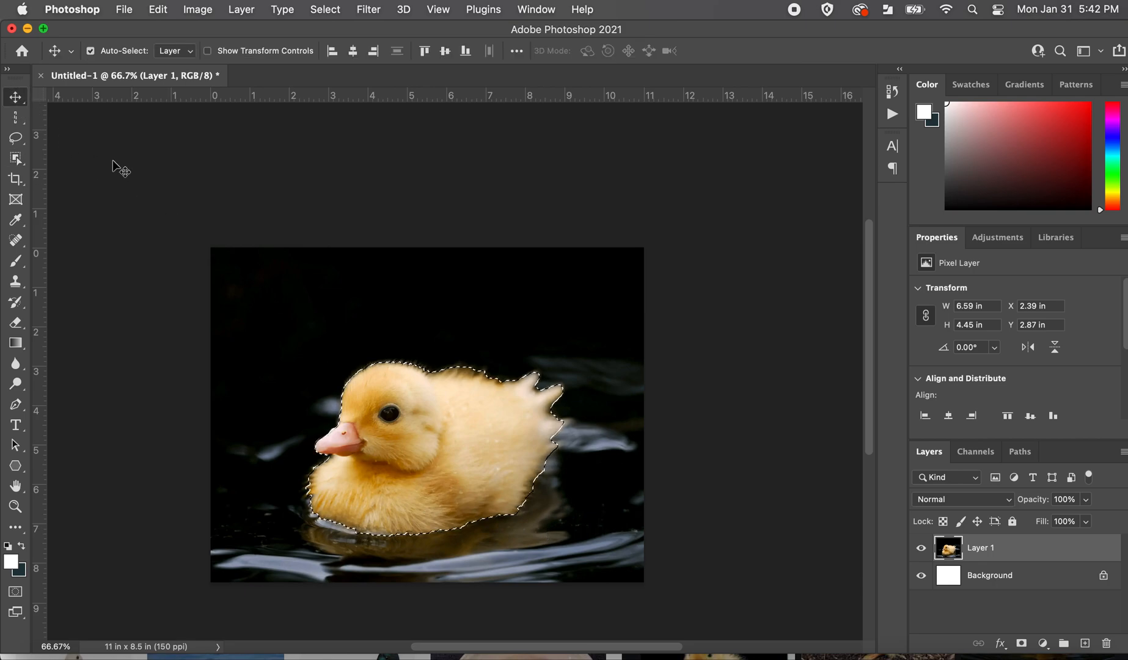
mouse_move(434, 445)
mouse_down()
mouse_move(456, 397)
mouse_move(480, 384)
mouse_move(549, 389)
mouse_move(432, 445)
mouse_up()
key(super+d)
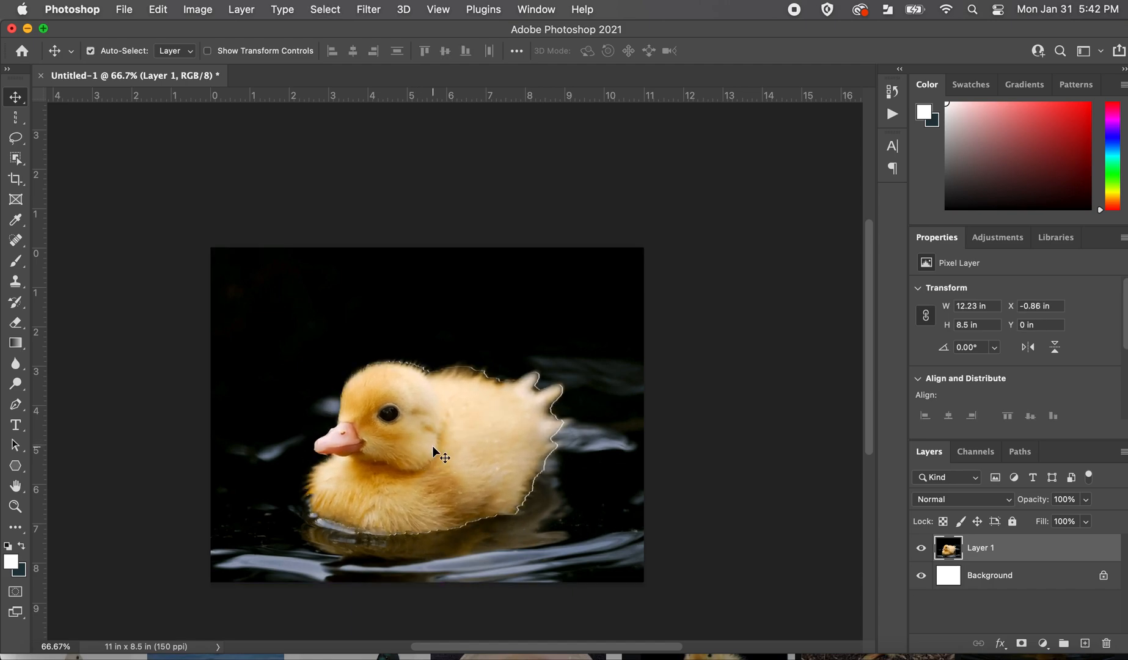
key(super+d)
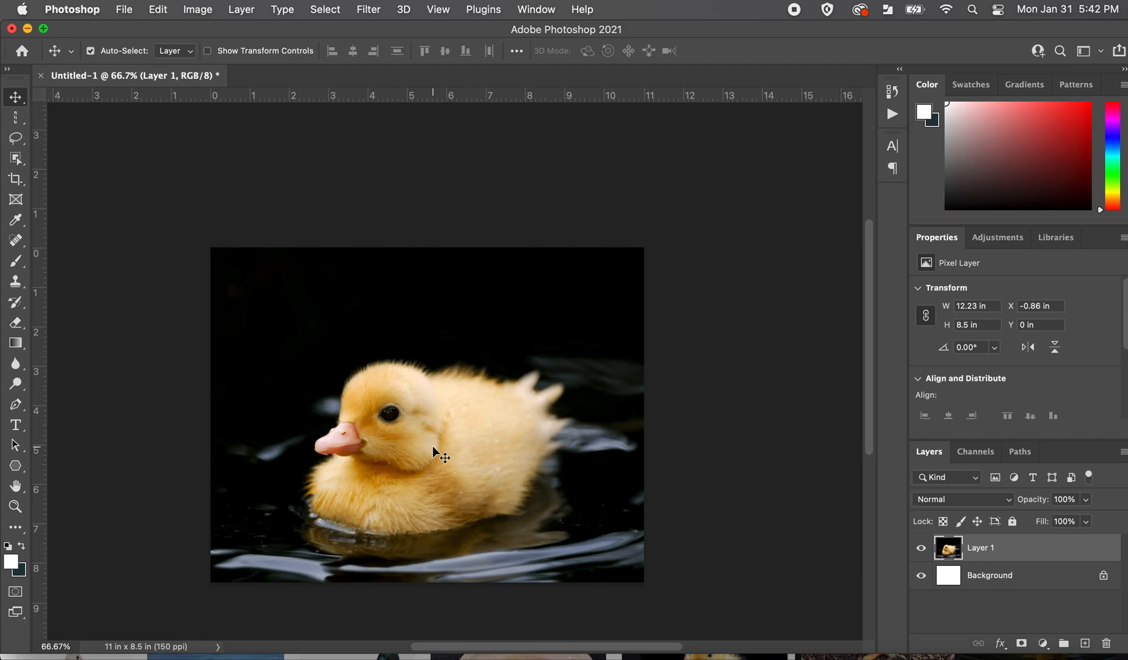
Brush across the dark background with the Quick Selection tool at size 30 until the full 11 × 8.5 in canvas is selected.
click(16, 158)
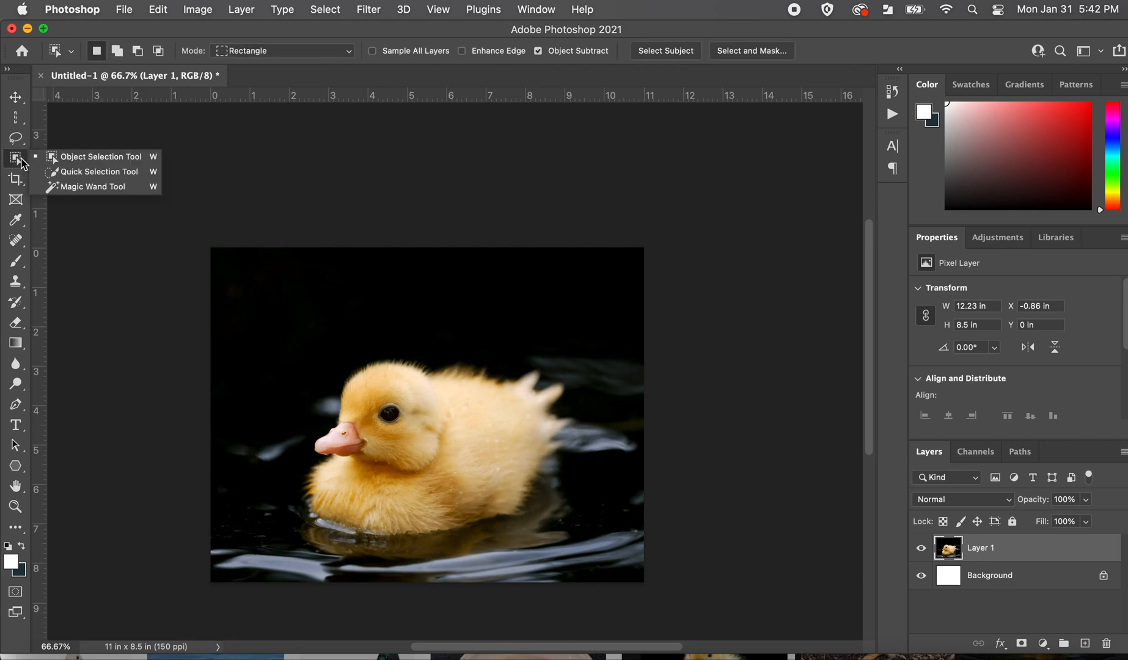
click(87, 175)
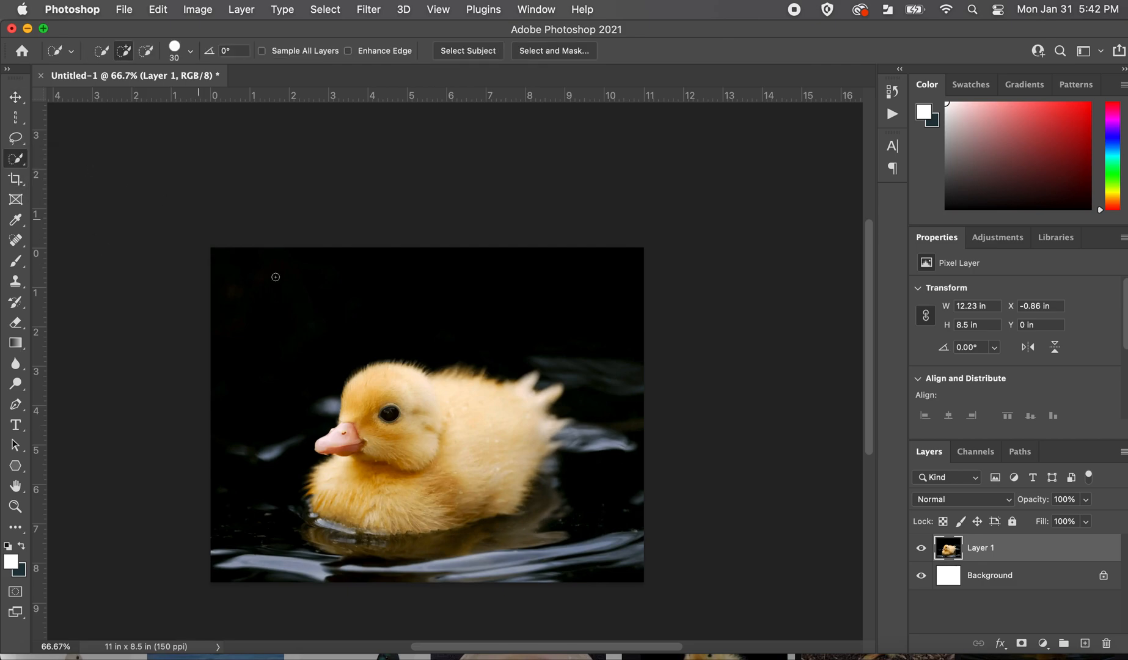
mouse_move(204, 261)
mouse_down()
mouse_move(287, 316)
mouse_move(354, 308)
mouse_move(472, 322)
mouse_up()
mouse_move(541, 332)
mouse_down()
mouse_move(593, 359)
mouse_move(611, 435)
mouse_move(514, 574)
mouse_move(302, 594)
mouse_move(239, 585)
mouse_move(229, 566)
mouse_up()
key(super+plus)
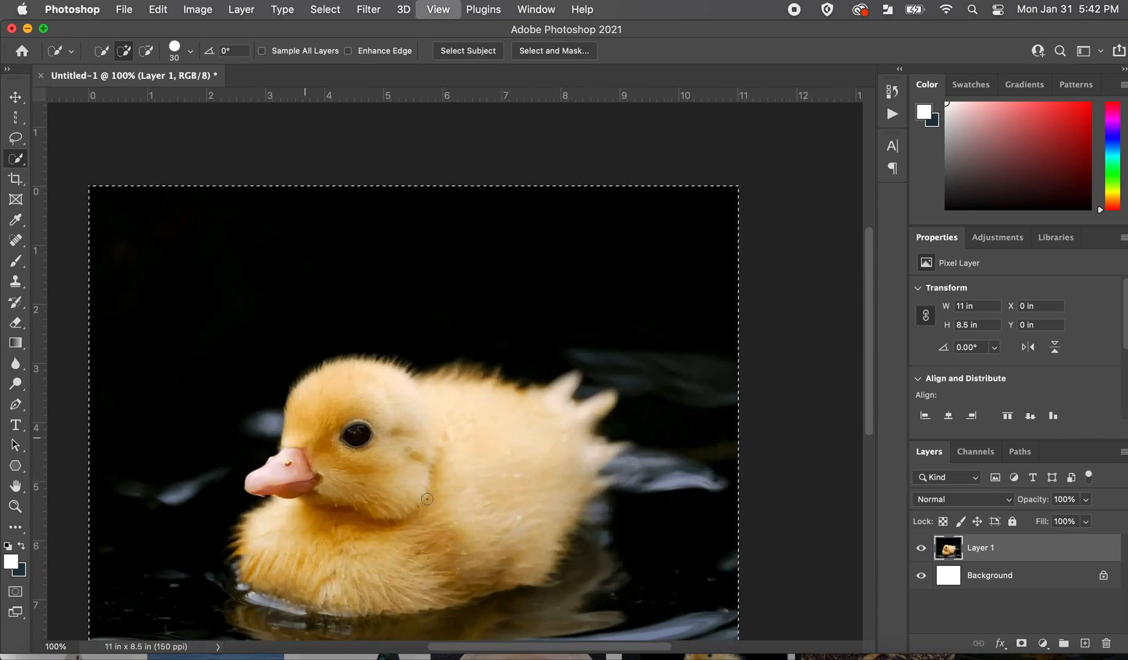
Subtract the duckling's body from the Quick Selection so that only the background stays selected.
scroll(490, 428, down, 2)
key(alt)
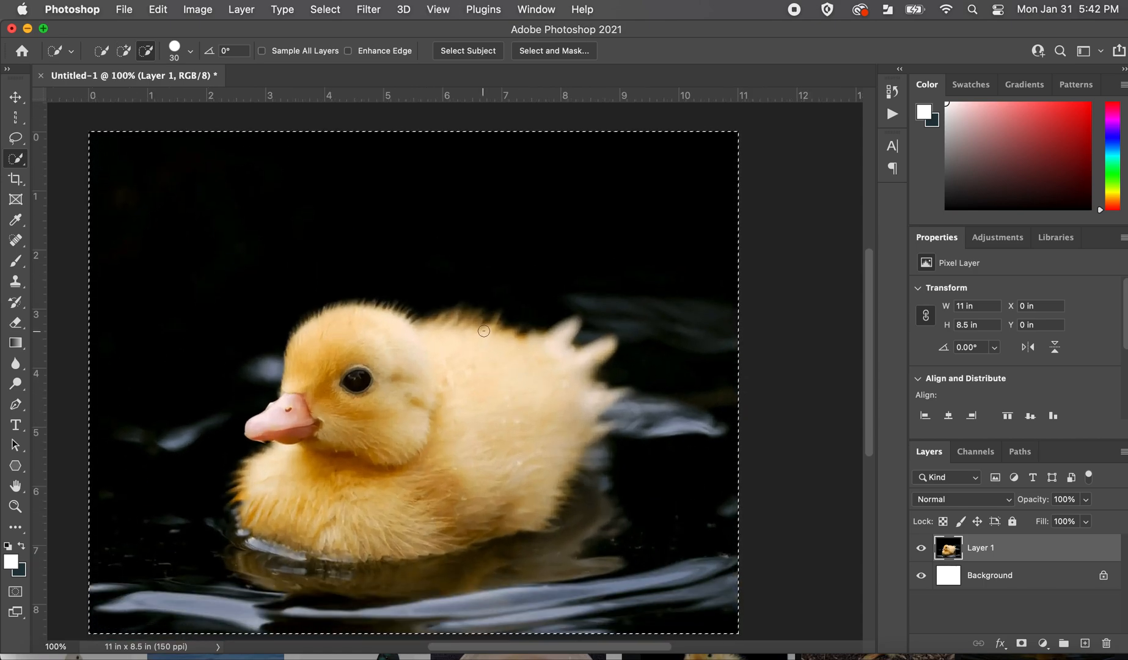
mouse_move(487, 322)
mouse_down()
mouse_move(515, 351)
mouse_move(554, 361)
mouse_move(563, 415)
mouse_move(558, 408)
mouse_move(532, 475)
mouse_up()
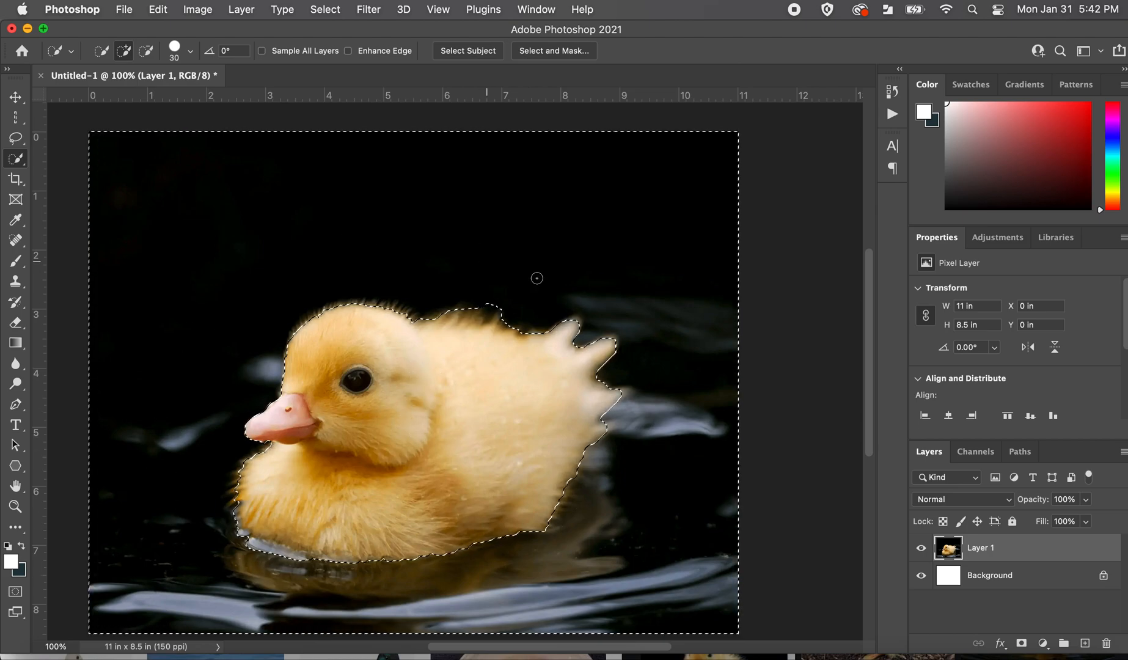
Try deleting the selected background around the duckling, undo the deletion and clear the selection.
key(Delete)
key(cmd+d)
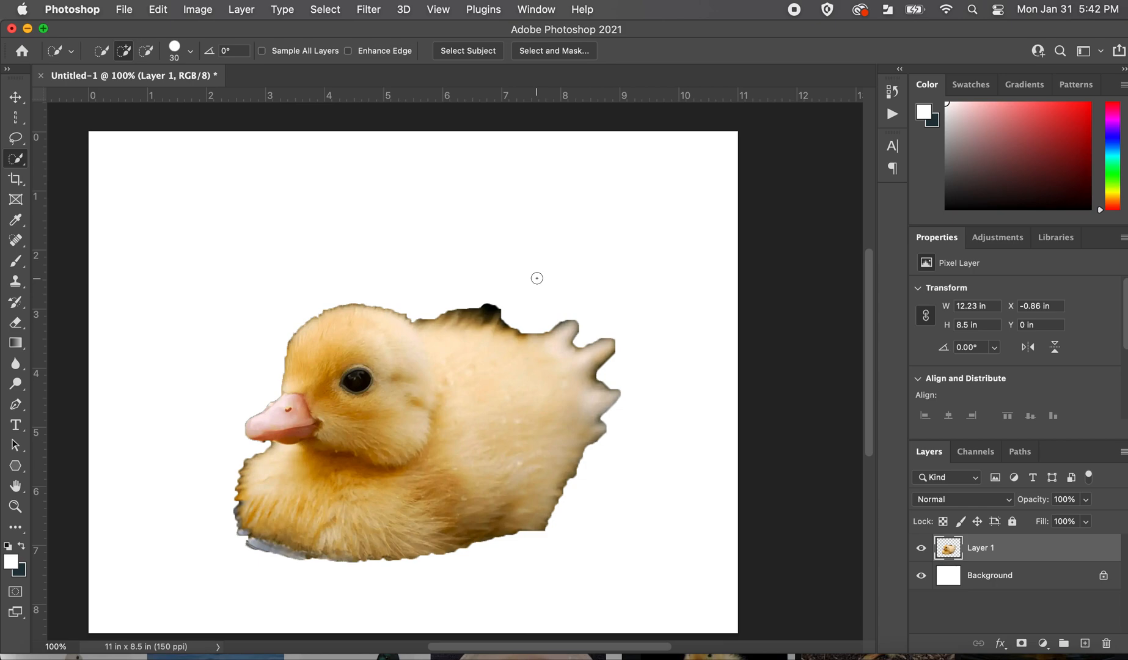
key(super+z)
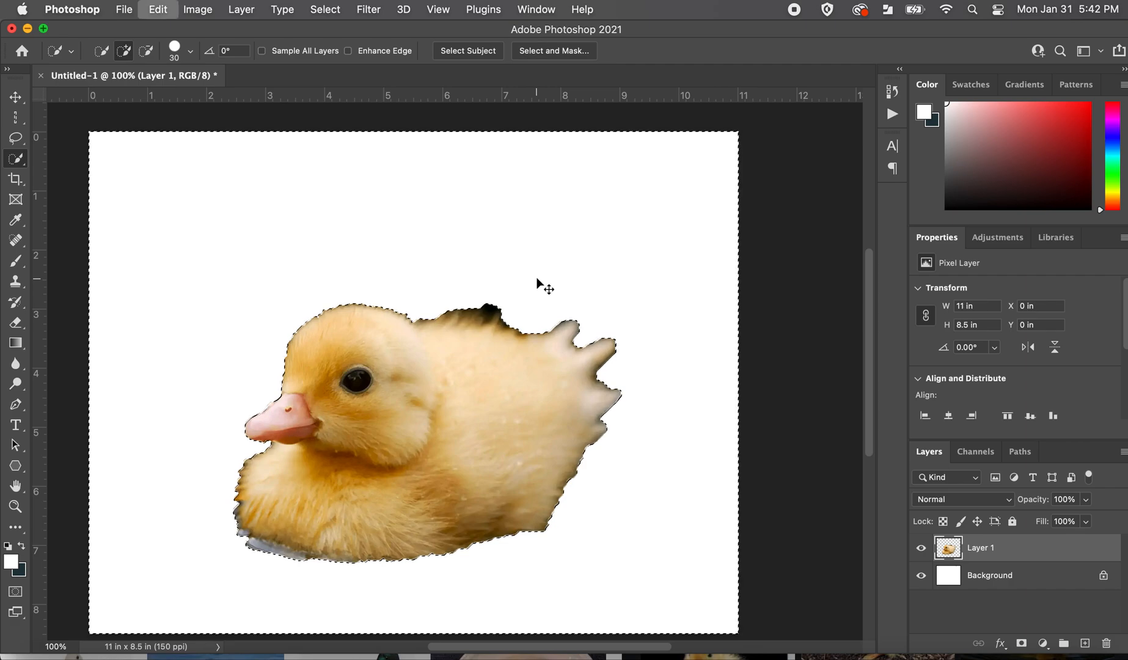
key(super+z)
key(super+d)
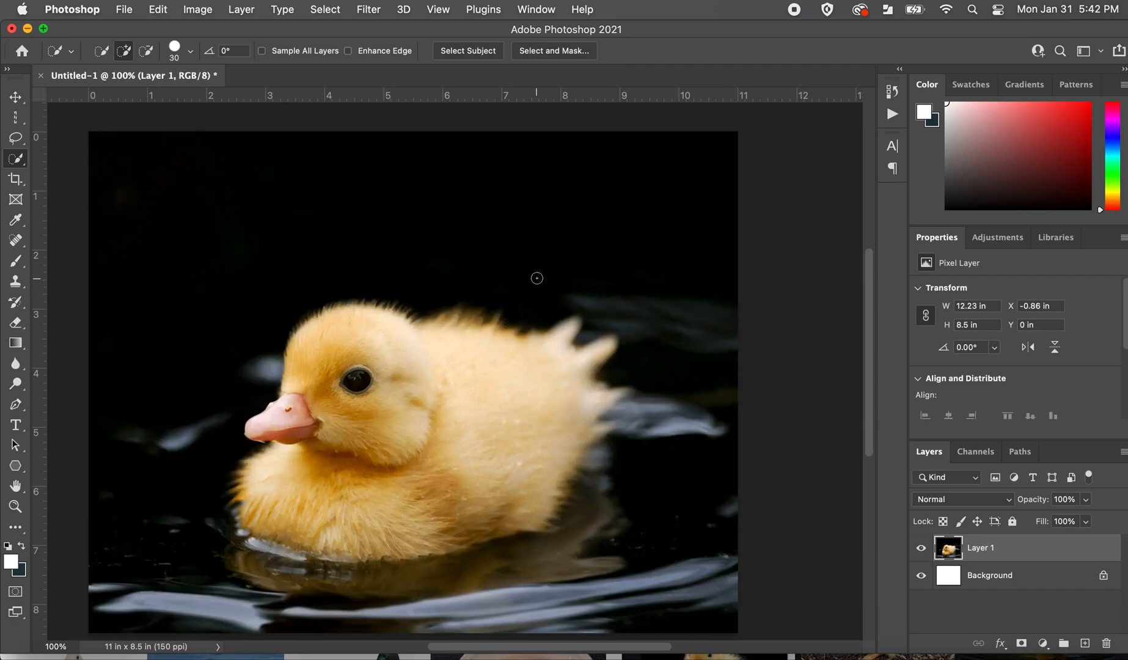
Select the connected black background with the Magic Wand at tolerance 32 with Contiguous enabled, and delete it.
right_click(15, 160)
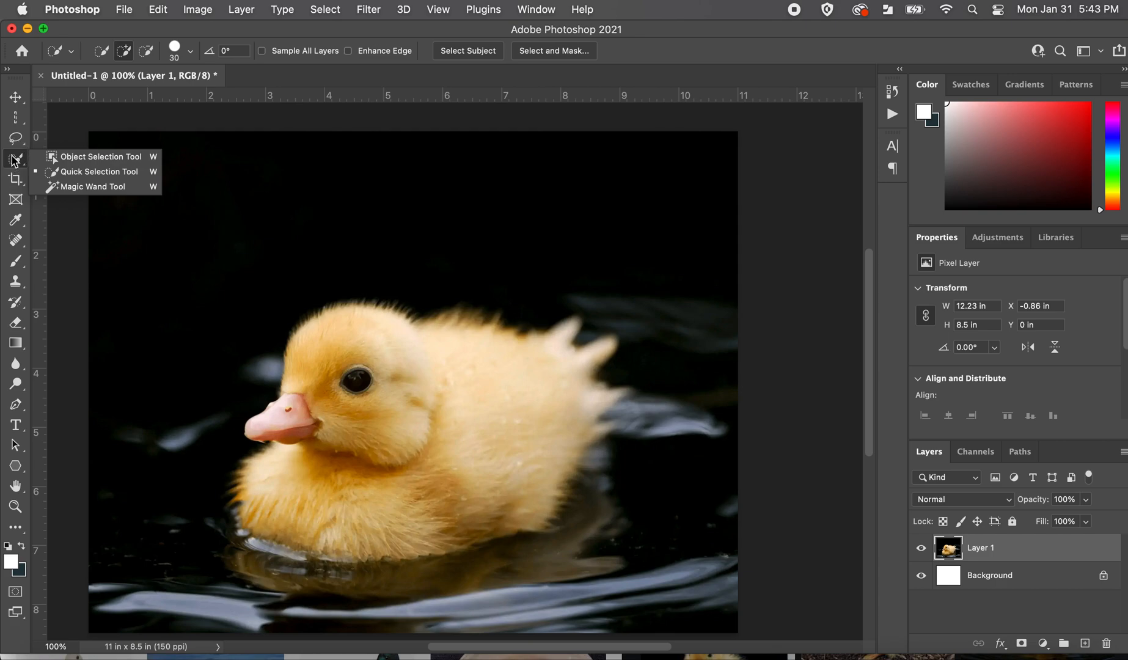
click(68, 186)
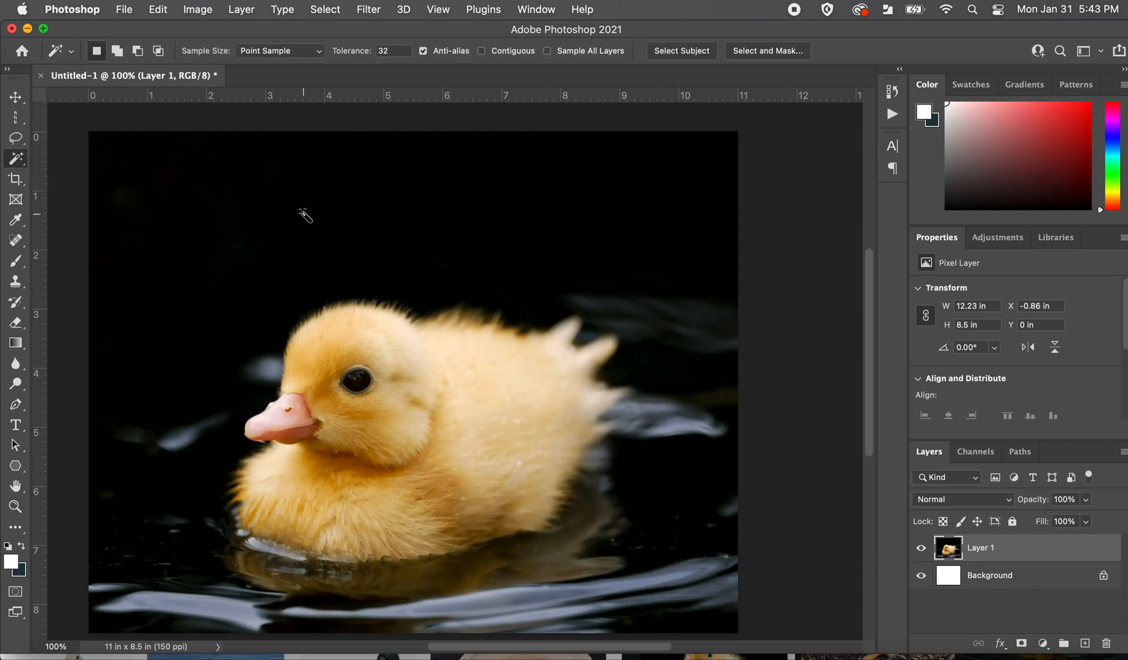
click(481, 51)
click(506, 243)
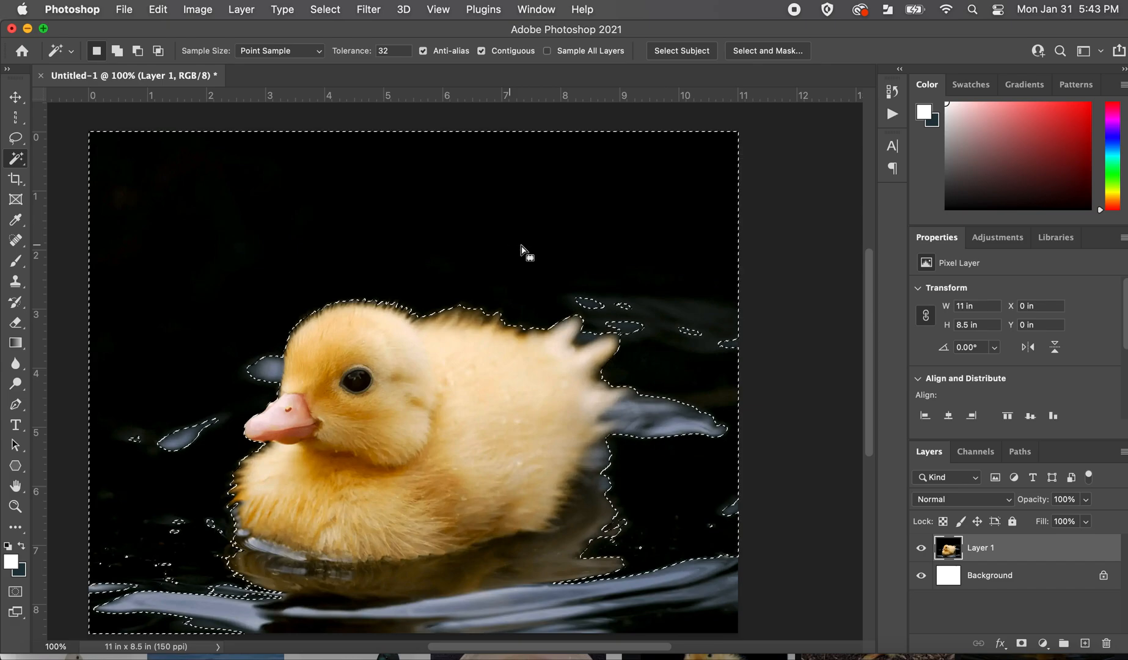
scroll(738, 346, down, 2)
scroll(738, 345, right, 2)
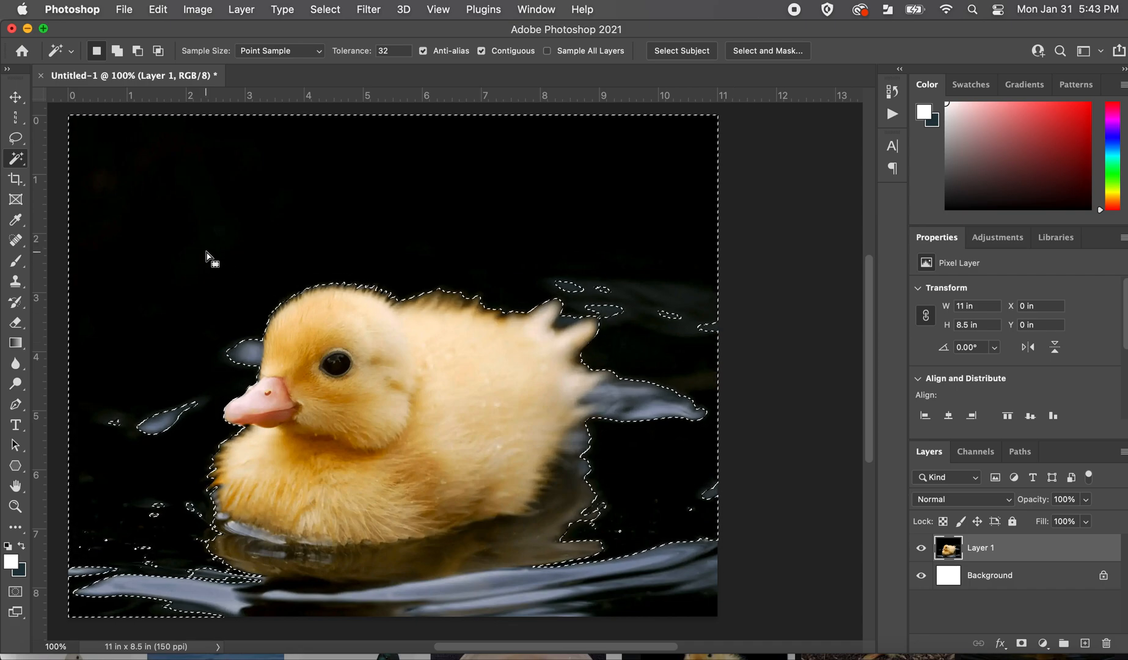
key(Delete)
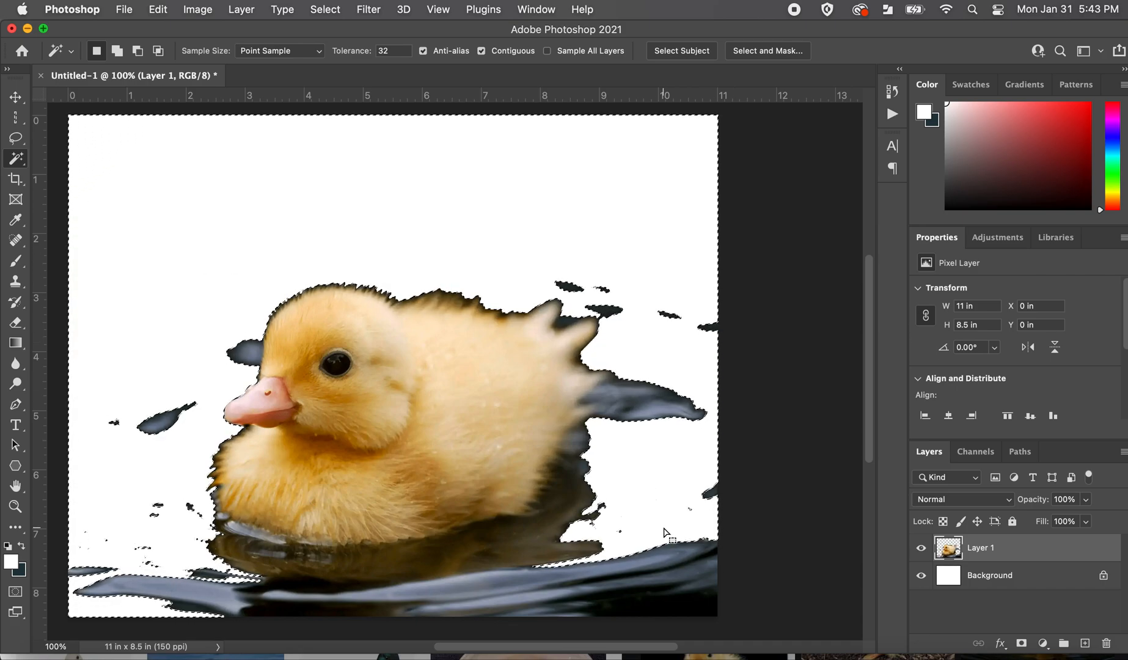
Select the remaining dark water patches below the duckling with the Magic Wand at tolerance 32 and delete them one after another.
click(683, 602)
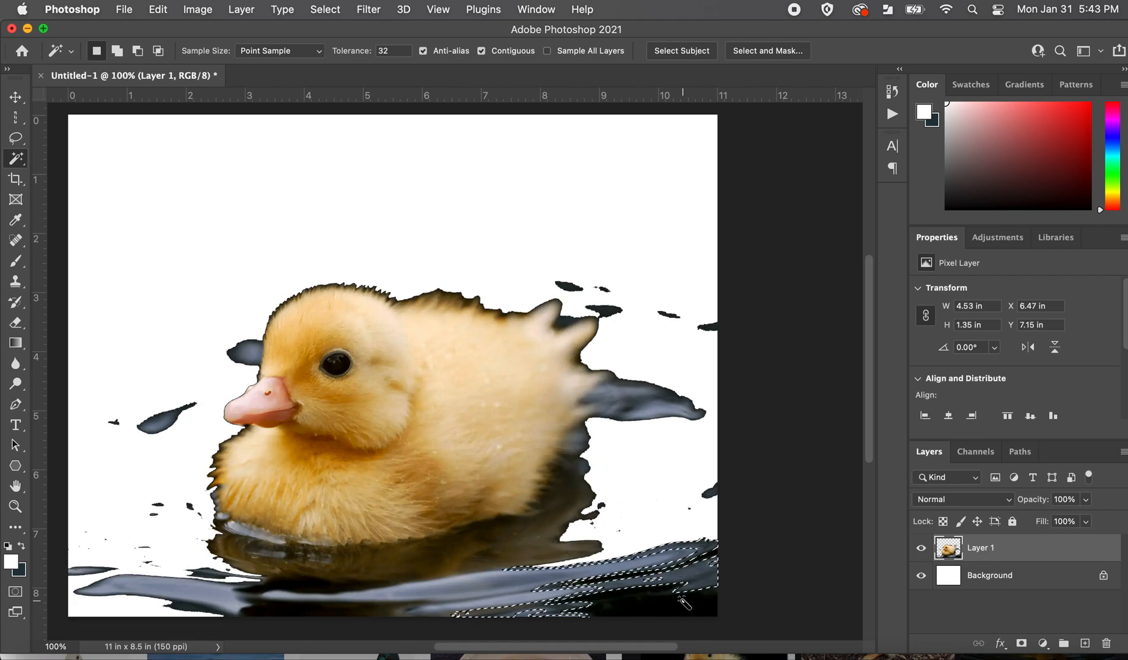
click(688, 609)
key(Delete)
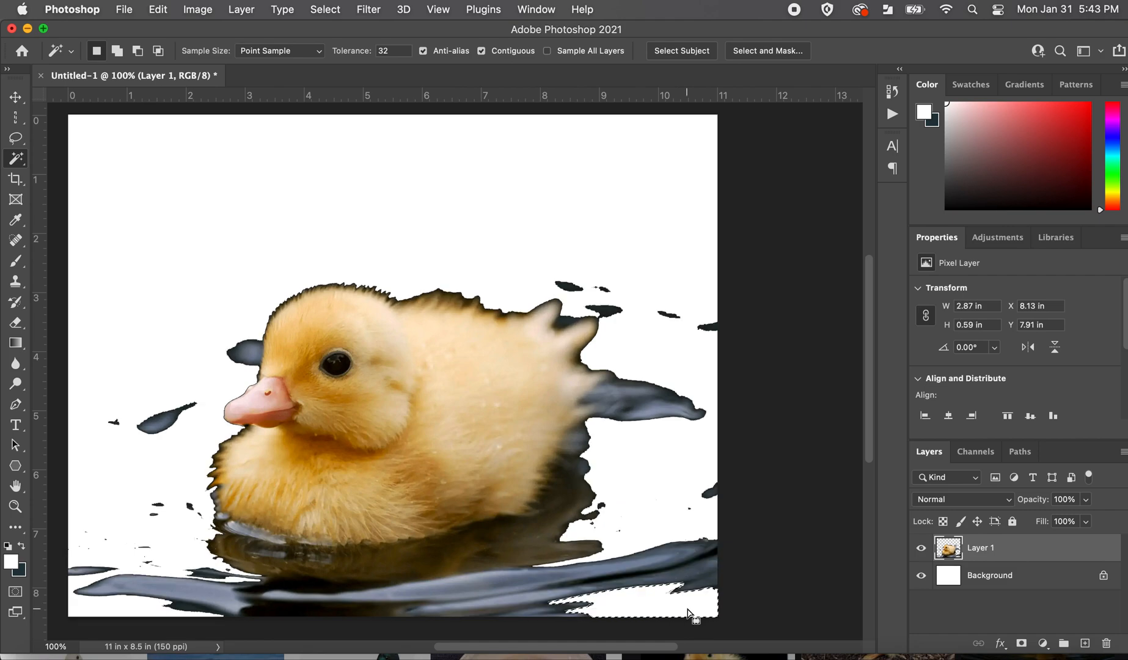
click(509, 581)
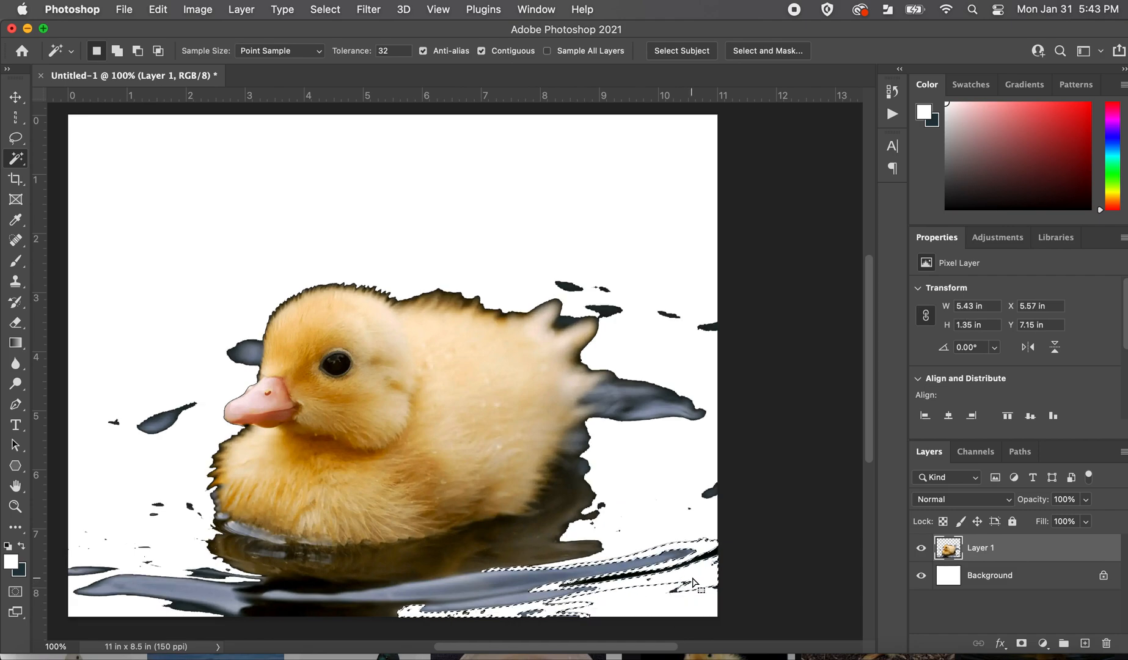
click(510, 584)
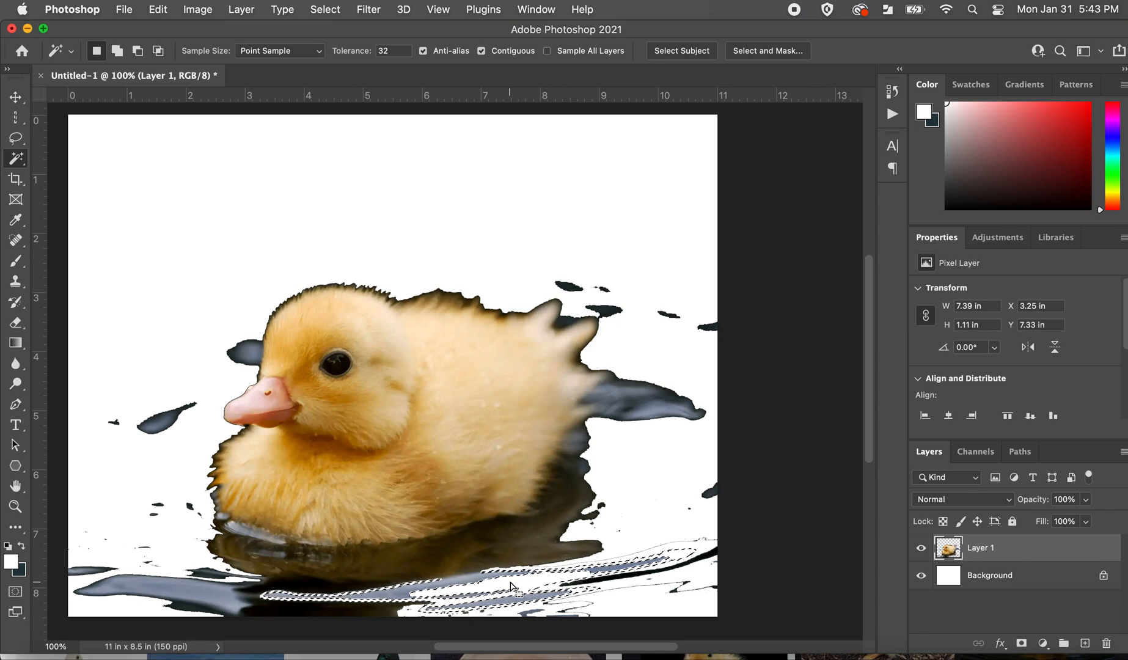
Undo all the Magic Wand deletions and selections to restore the full duckling photo with its black background.
key(super+z)
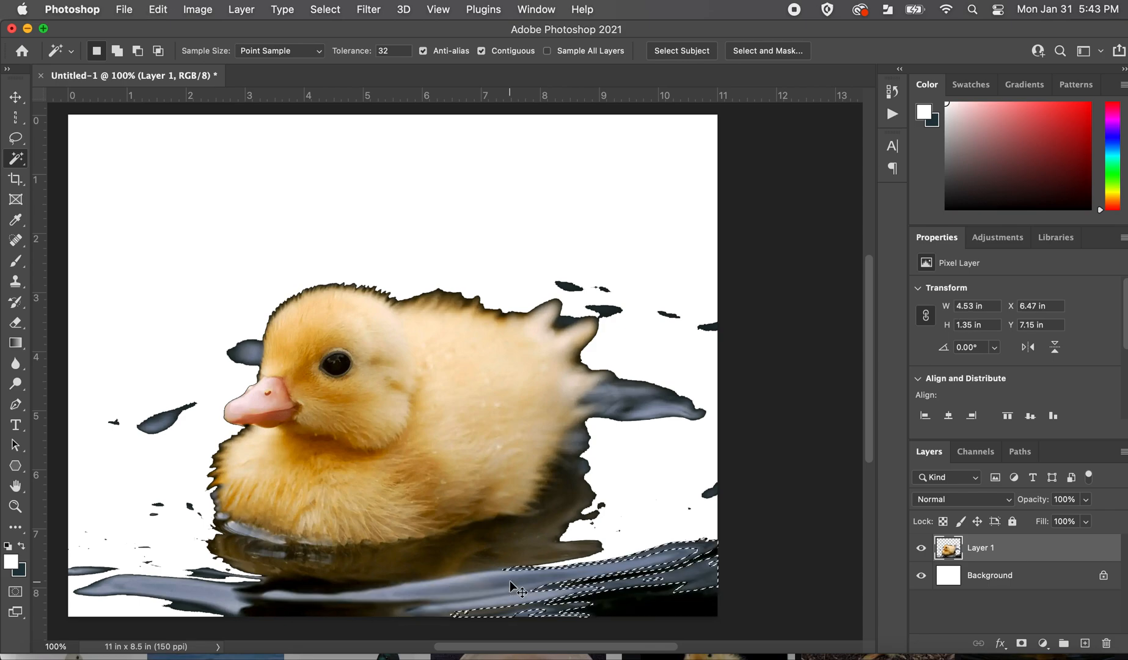
key(super+z)
key(super+z)
key(super+z)
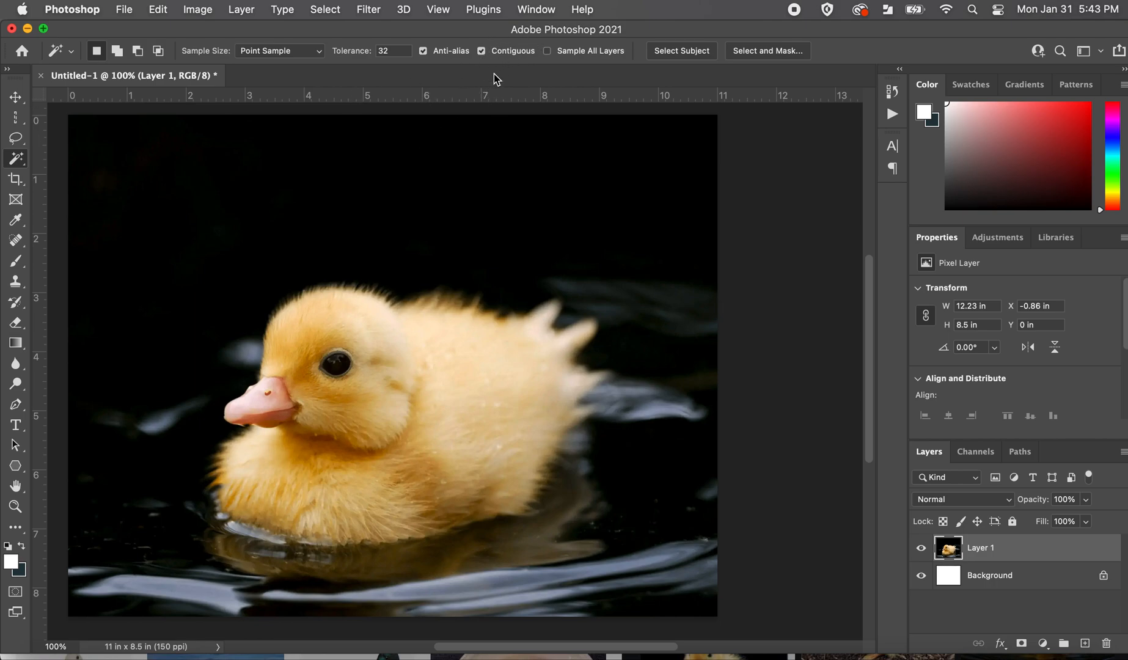
Disable Contiguous for the Magic Wand, select the black areas across the whole photo, and clear the selection.
click(481, 52)
click(481, 219)
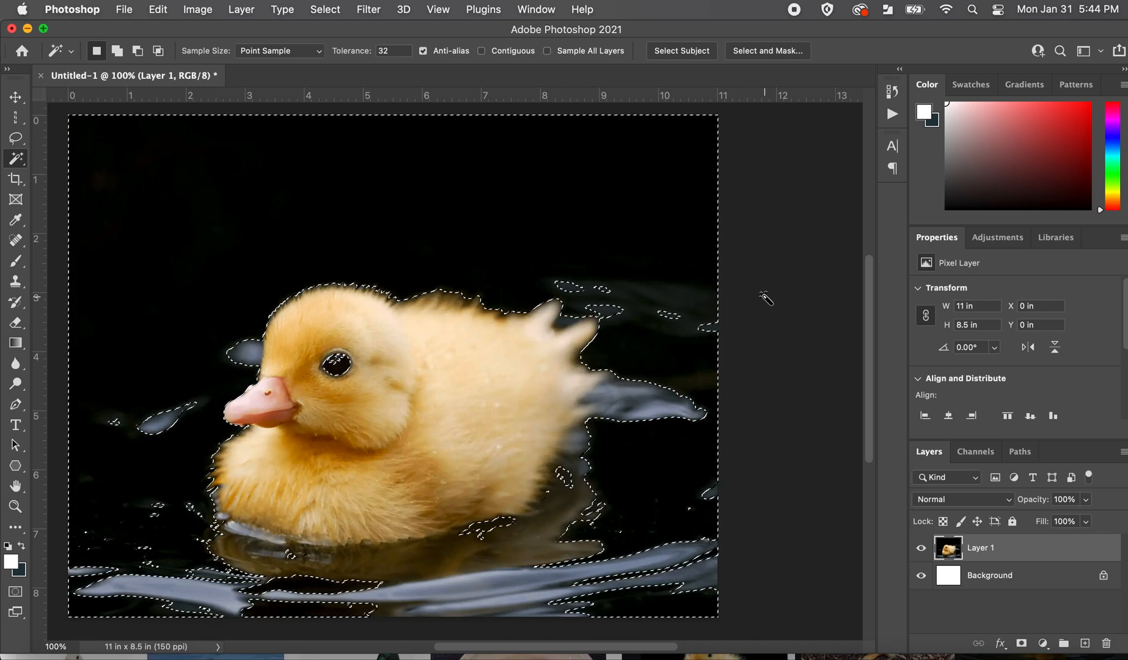
key(super+d)
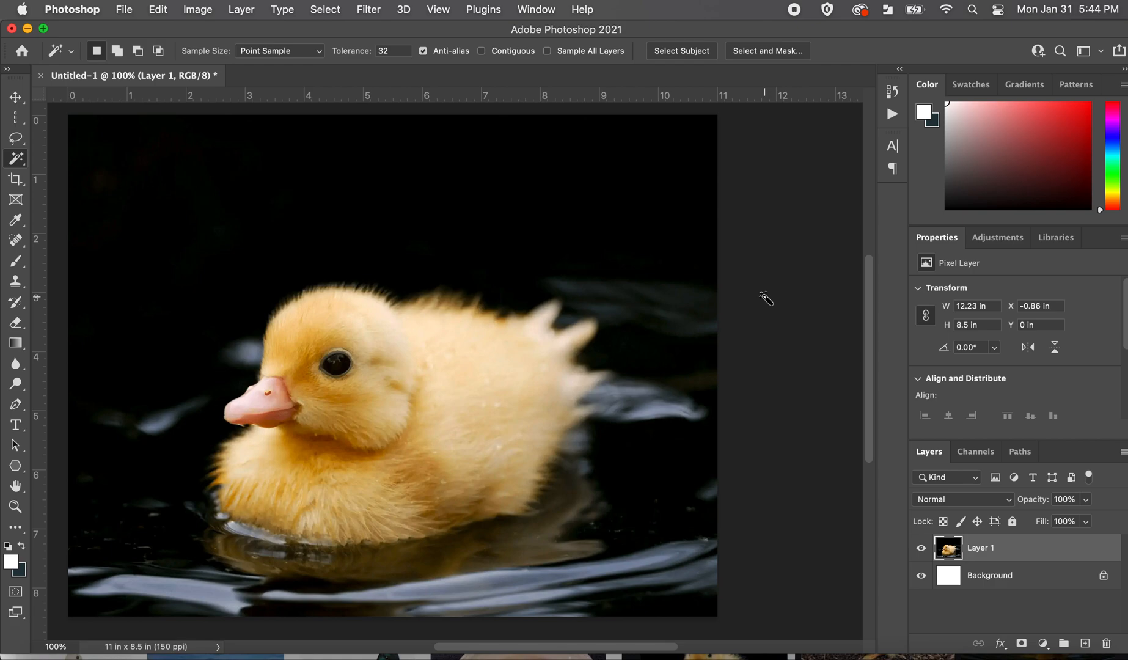
scroll(794, 310, down, 1)
scroll(794, 310, left, 1)
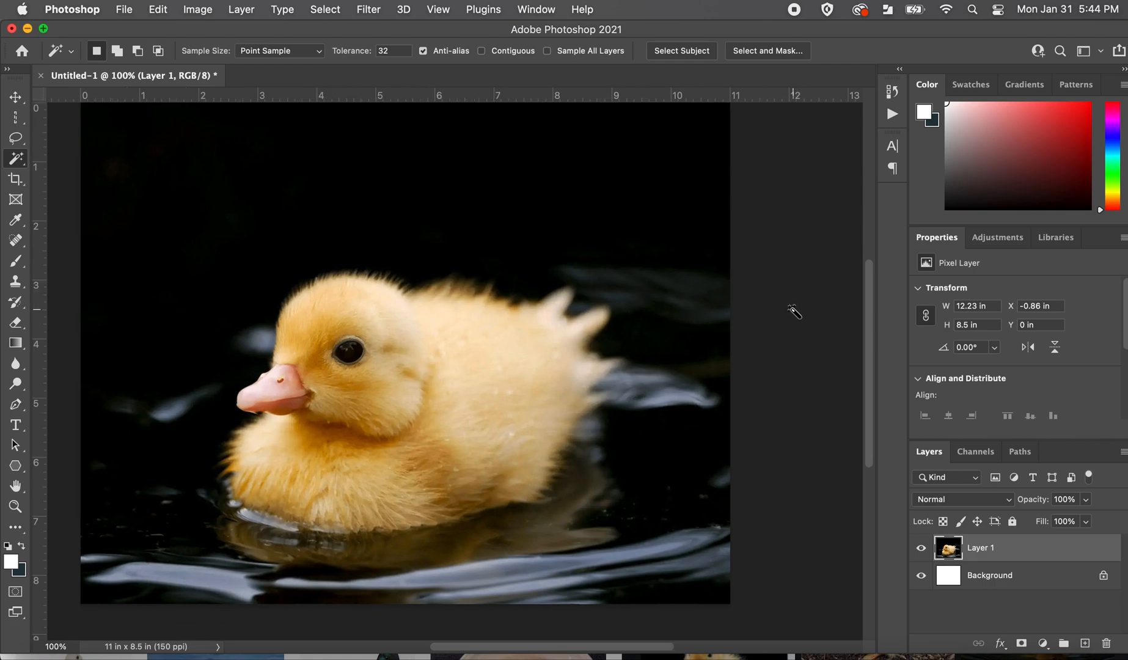
scroll(793, 310, up, 2)
scroll(793, 310, up, 1)
scroll(794, 310, down, 1)
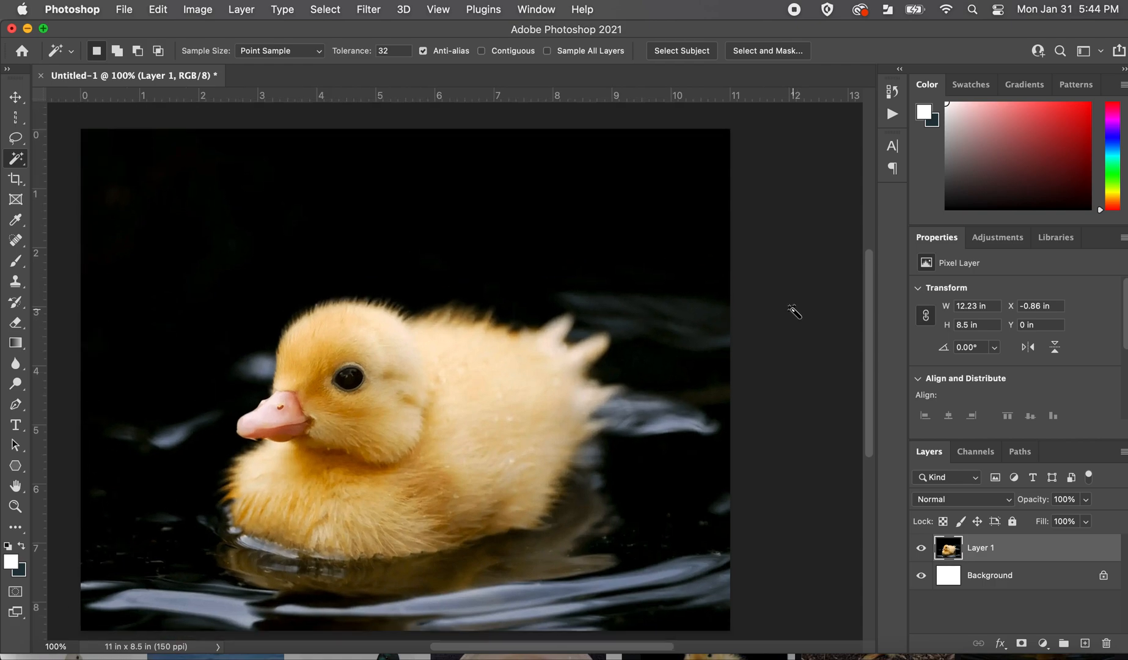
scroll(793, 310, left, 1)
scroll(794, 309, down, 1)
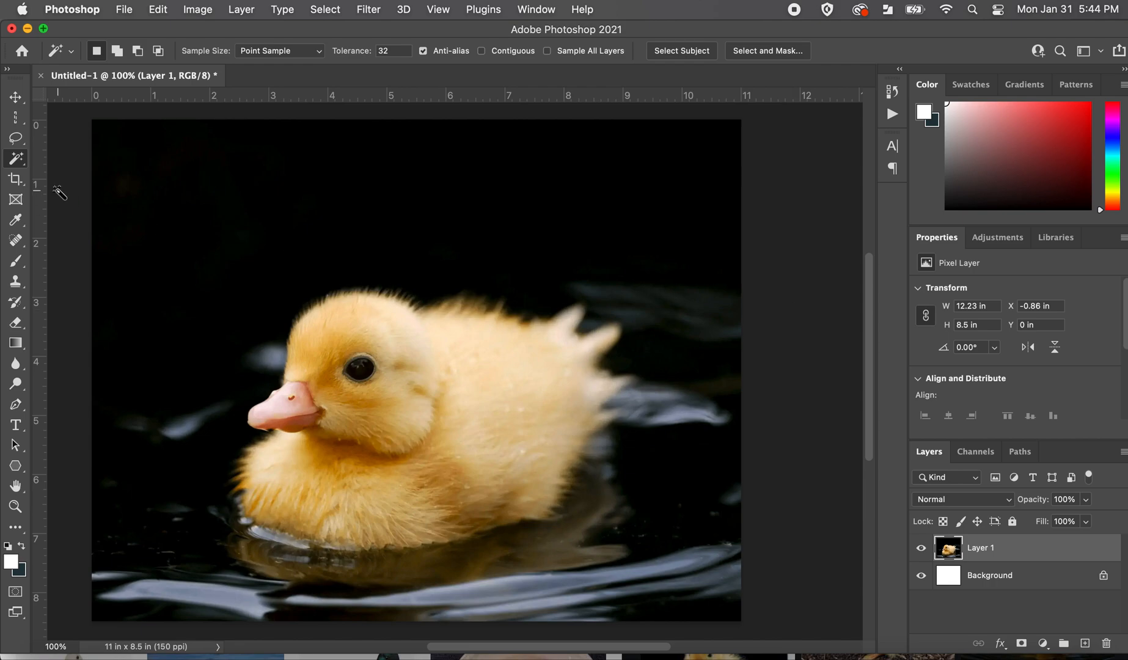
Review the selection tools by activating the Rectangular Marquee, the Lasso and the Magic Wand in turn.
click(16, 117)
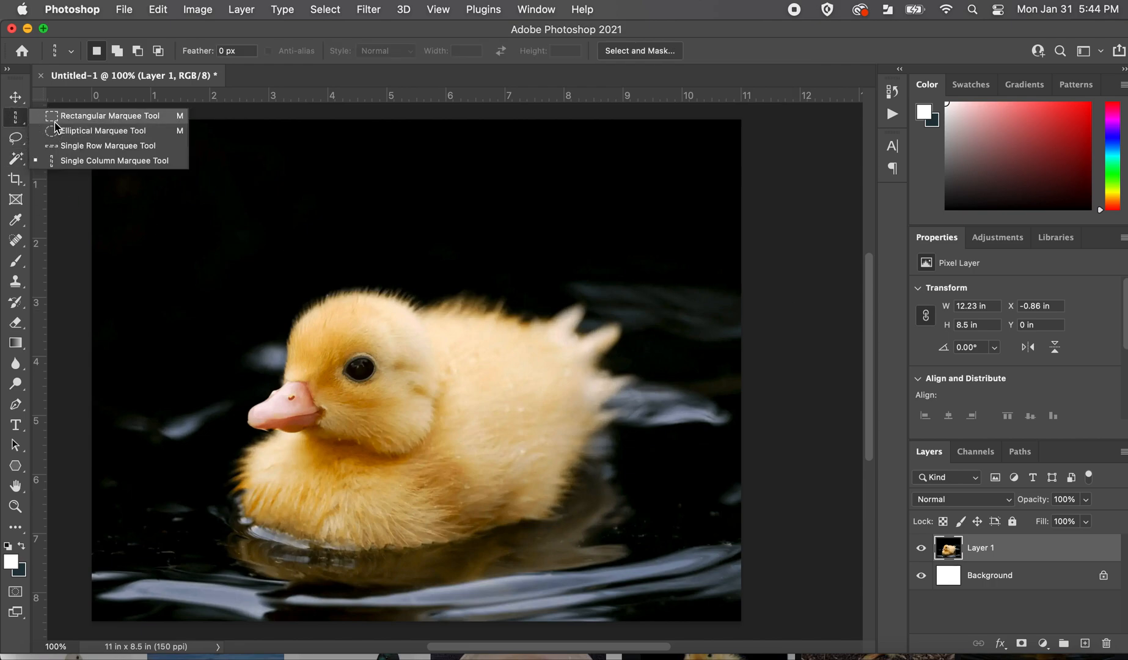
click(52, 116)
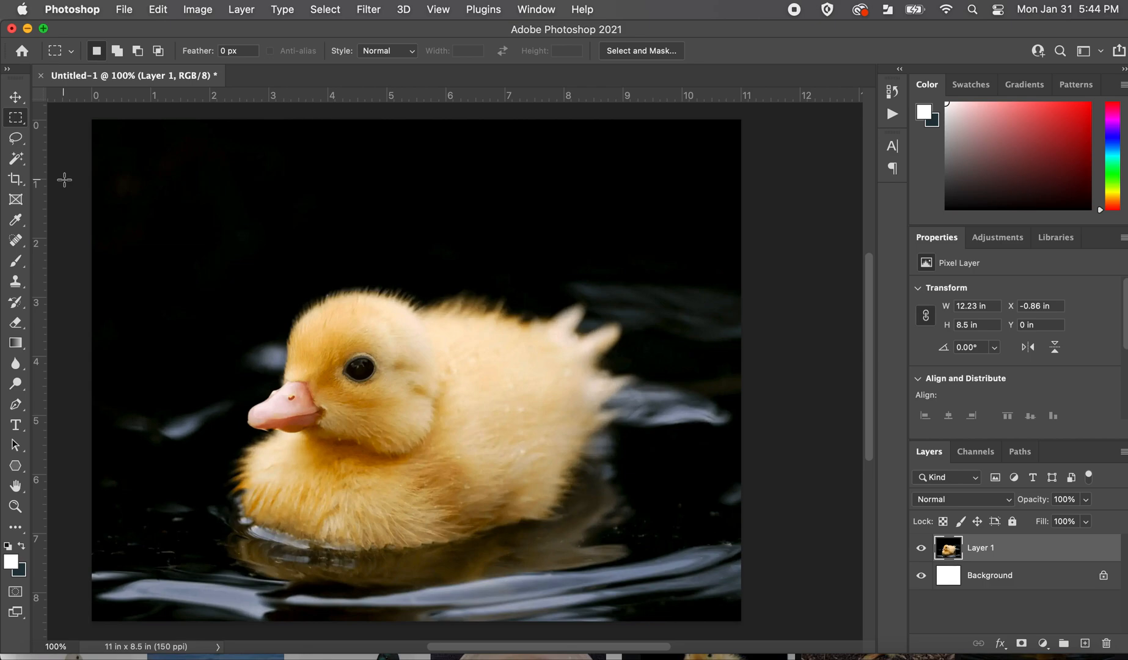
click(17, 145)
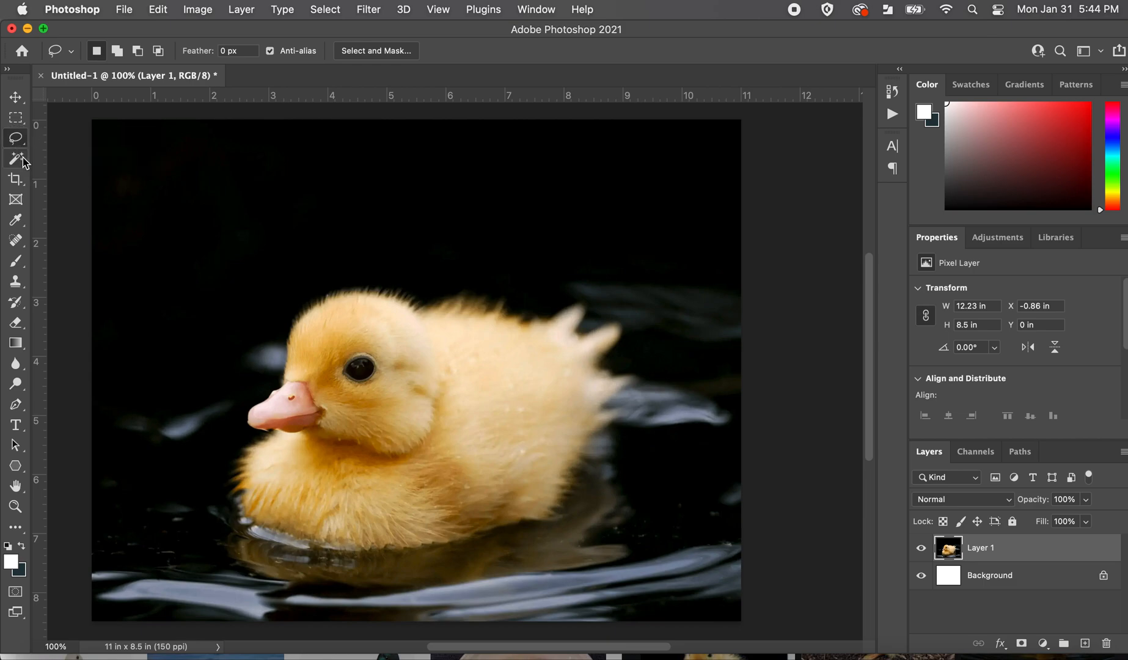
click(23, 160)
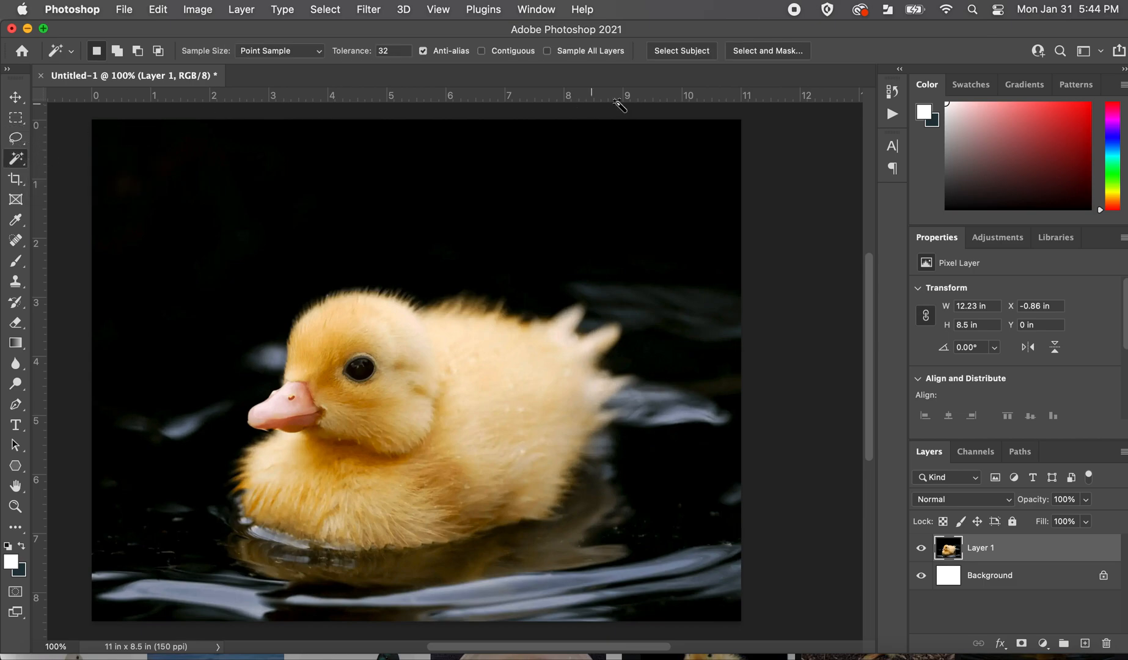